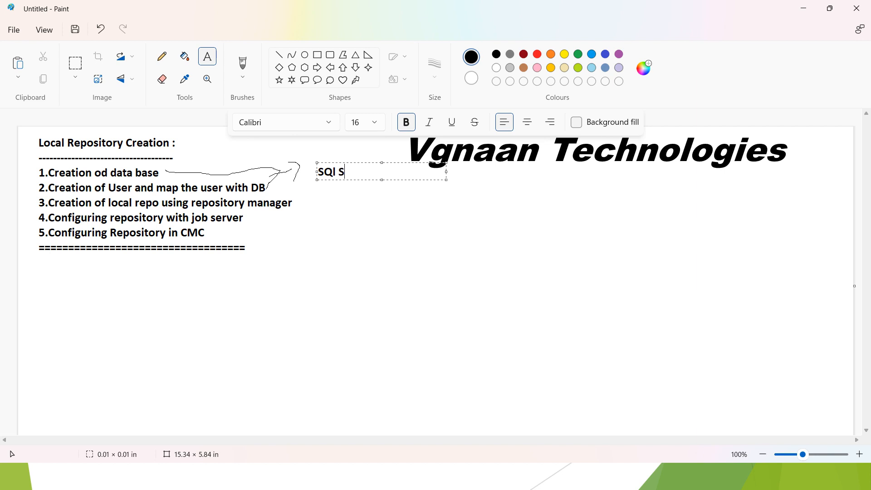
# Add a line of equals signs on a new line in the notes text box
pyautogui.press('Return')
pyautogui.write('========')
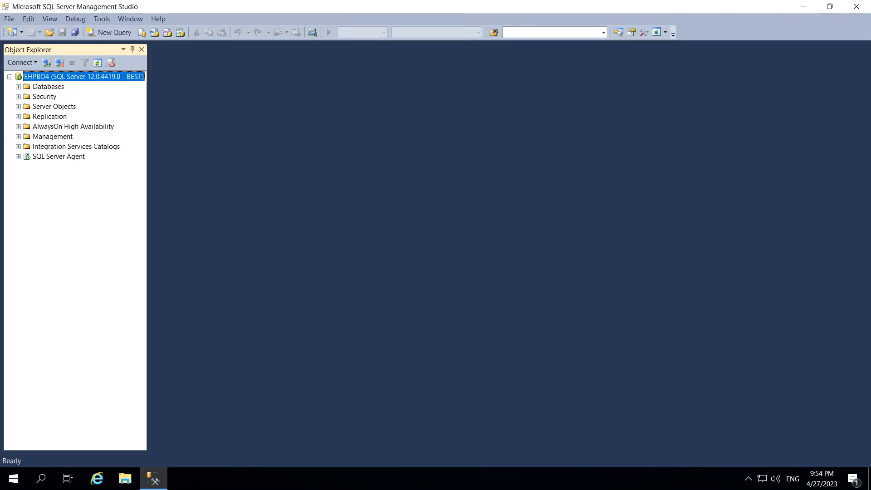
# Create a new database named Vgnana_DB
pyautogui.click(18, 86)
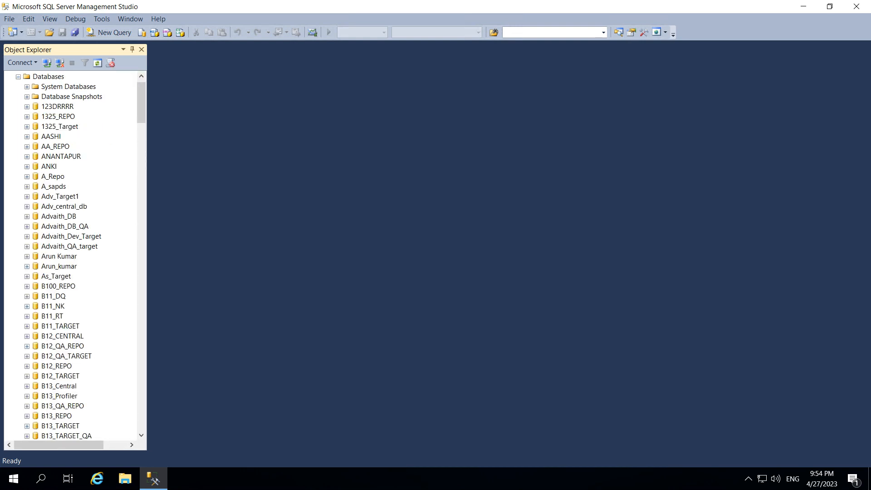
pyautogui.rightClick(49, 77)
pyautogui.click(90, 85)
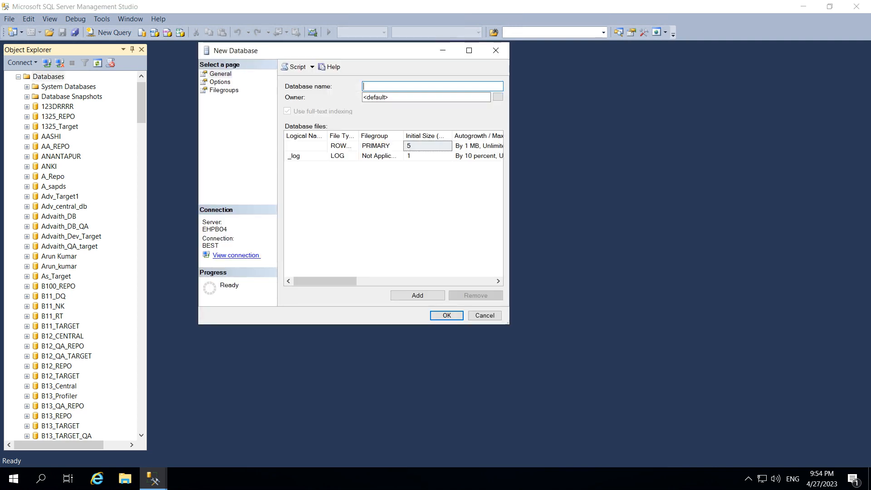
pyautogui.write('SAPBODS')
pyautogui.write('Vgnana')
pyautogui.write('_DB')
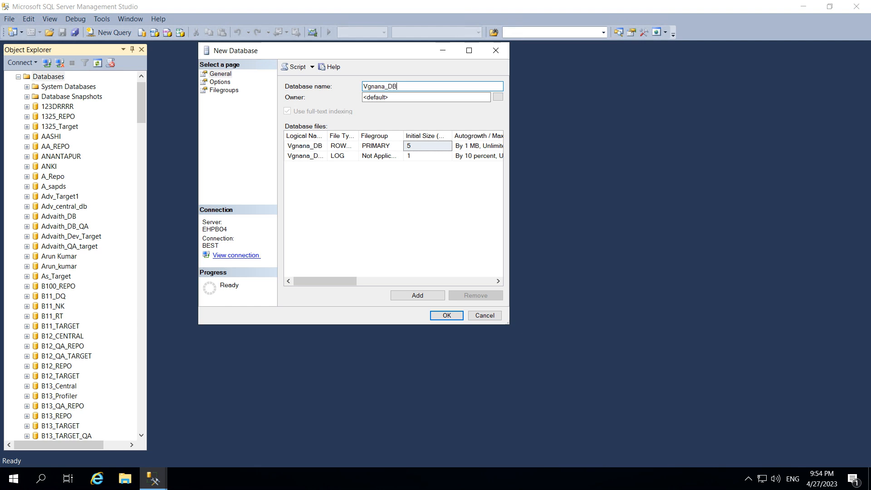
pyautogui.hotkey('ctrl', 'a')
pyautogui.press('Return')
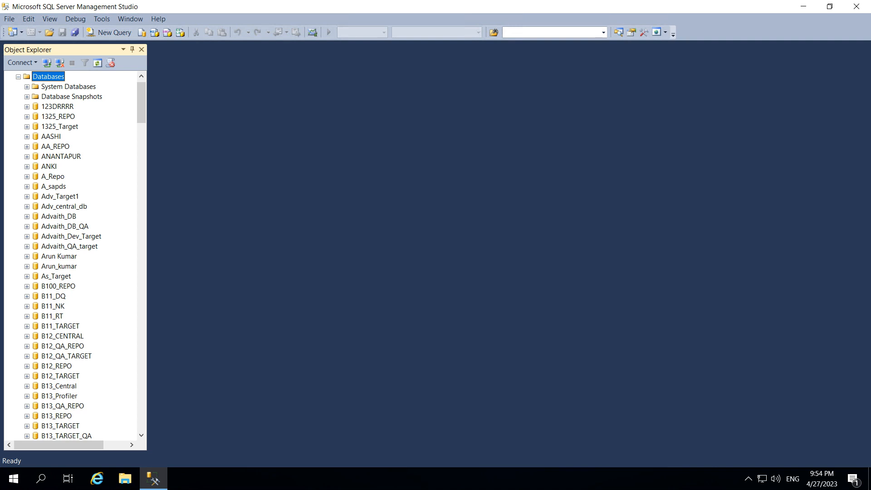
# Start a new server login named Vgnan under Security
pyautogui.press('Left')
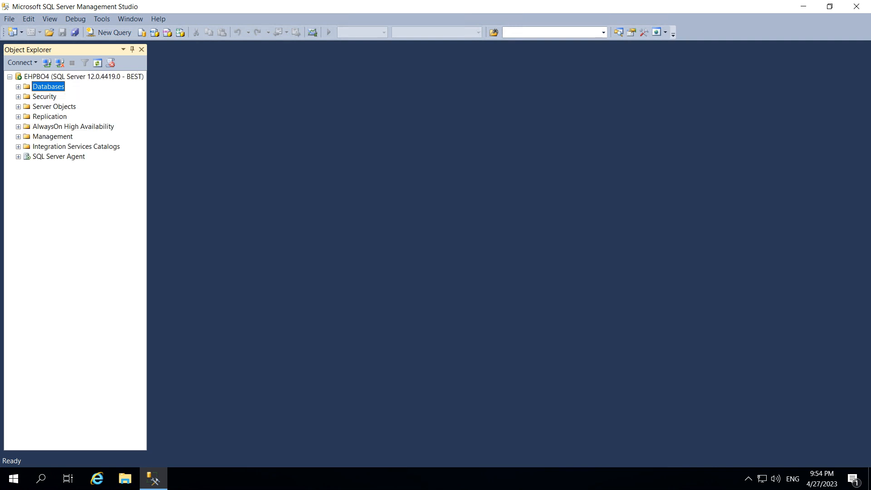
pyautogui.click(18, 96)
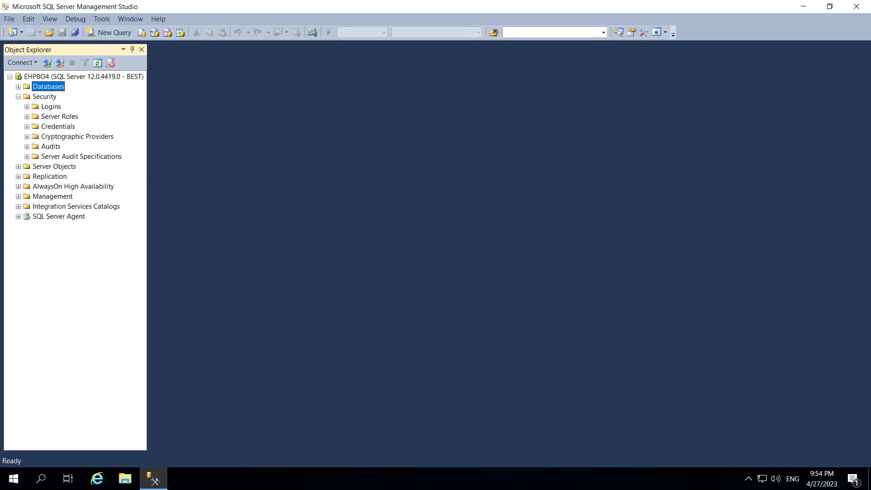
pyautogui.click(27, 107)
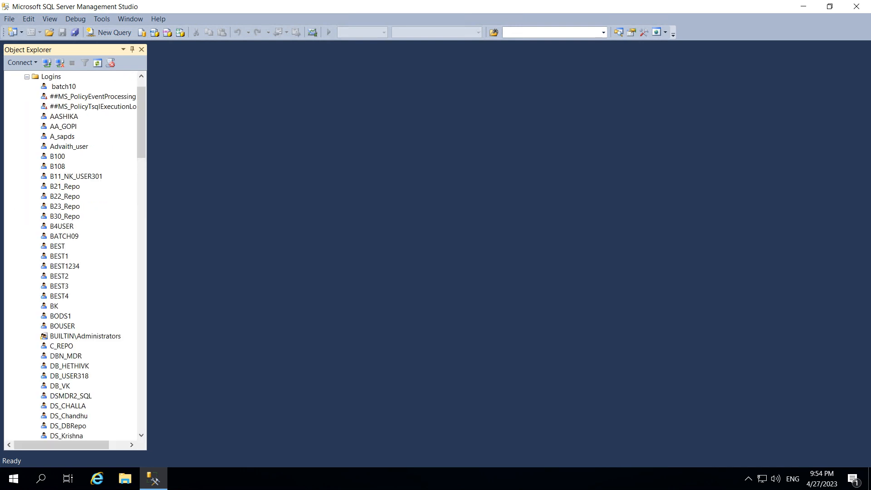
pyautogui.rightClick(52, 77)
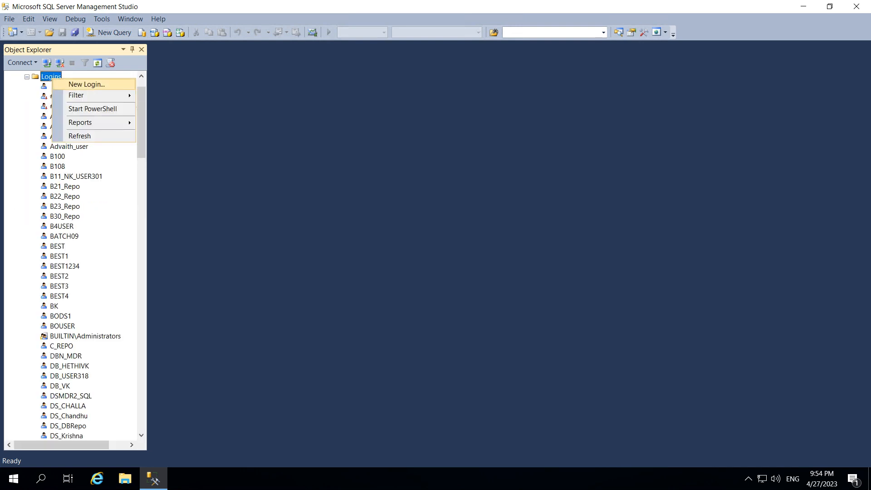
pyautogui.click(86, 85)
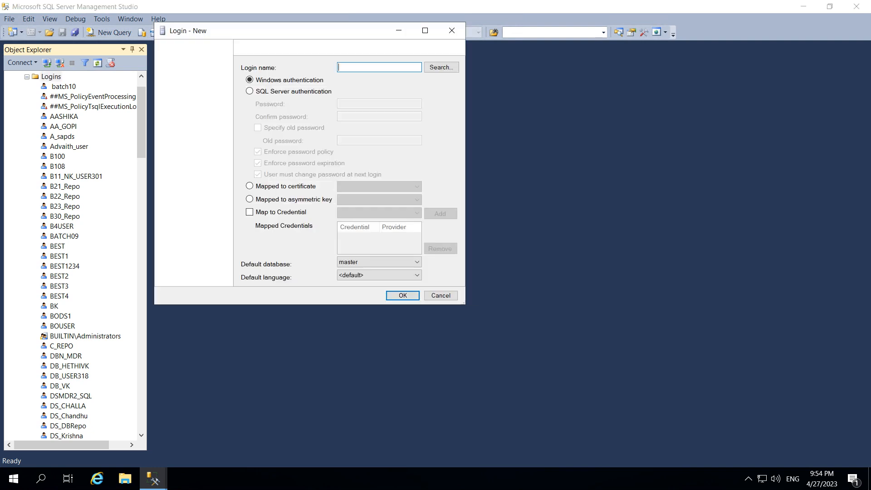
pyautogui.write('Vgnana')
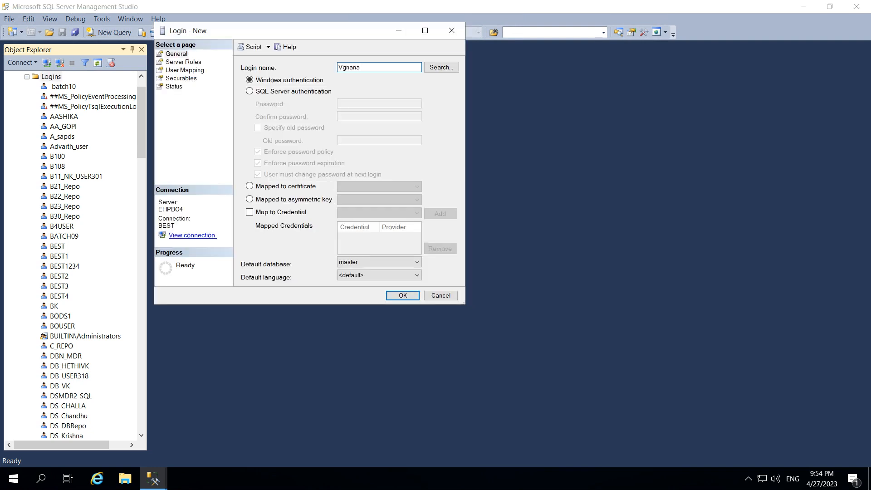
pyautogui.press('BackSpace')
# Grant the login the sysadmin, setupadmin and serveradmin server roles
pyautogui.click(183, 62)
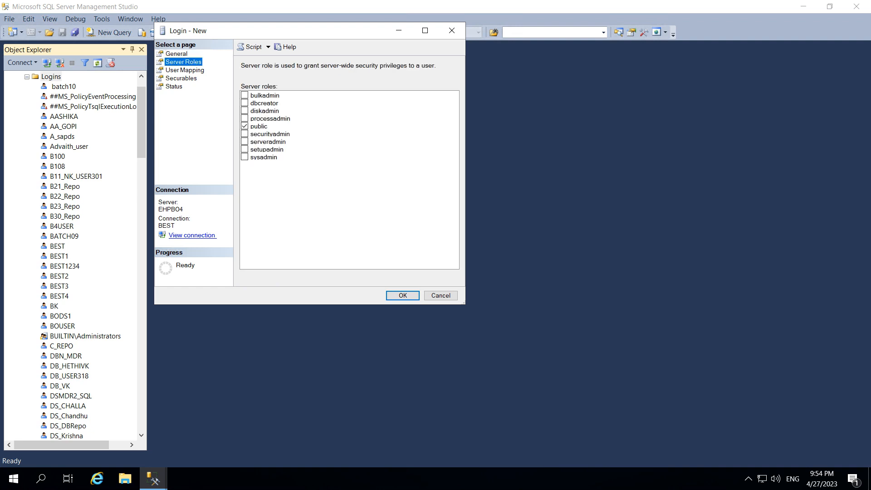
pyautogui.click(245, 157)
pyautogui.click(244, 149)
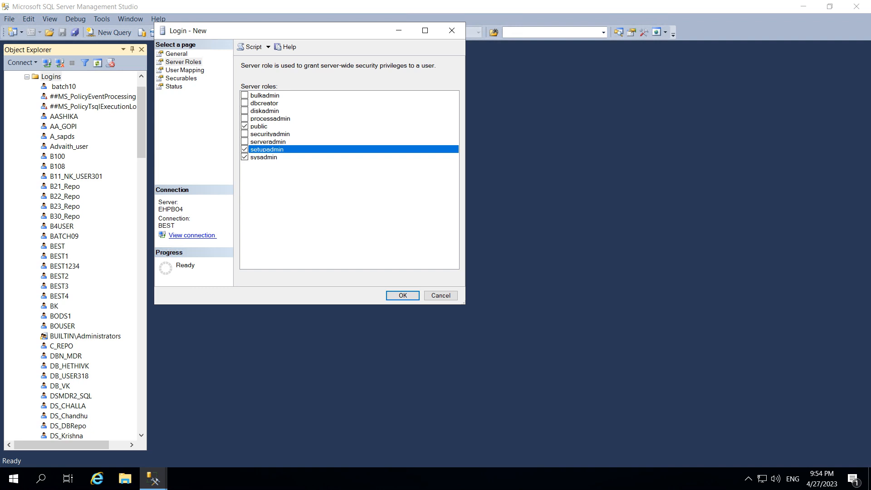
pyautogui.click(245, 142)
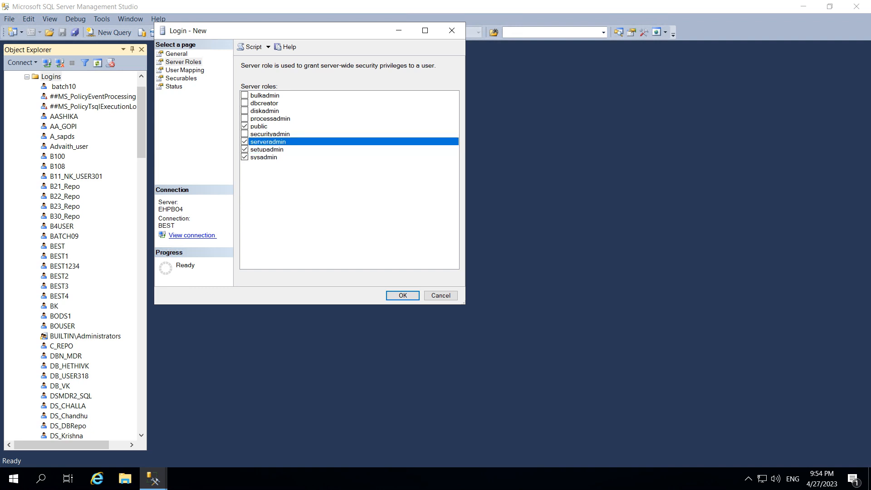
# Map the login to the Vgnana_DB database
pyautogui.click(185, 70)
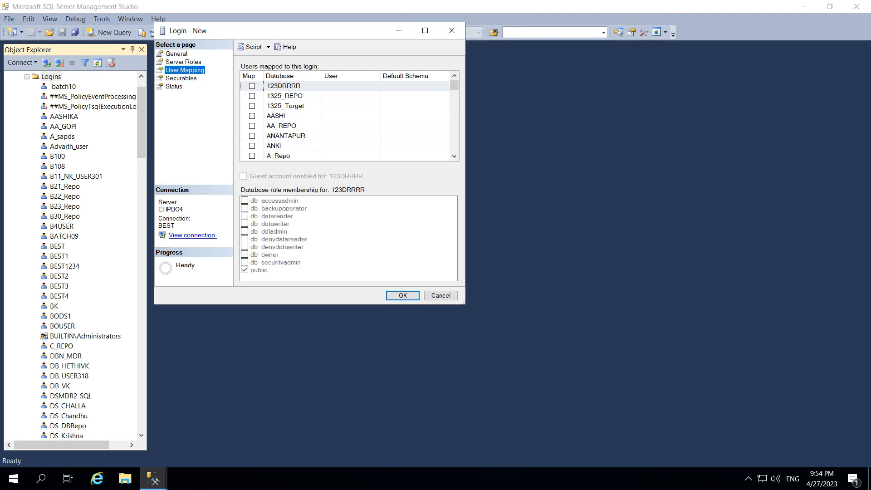
pyautogui.click(454, 156)
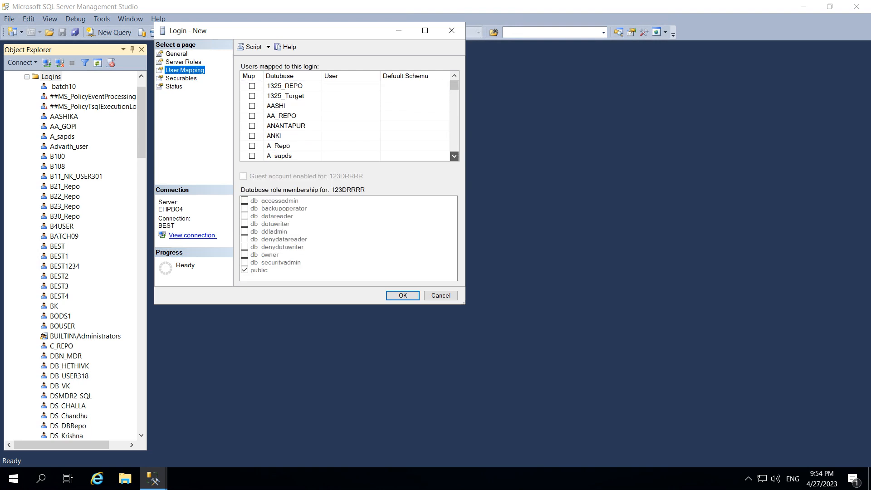
pyautogui.click(455, 156)
pyautogui.click(454, 156)
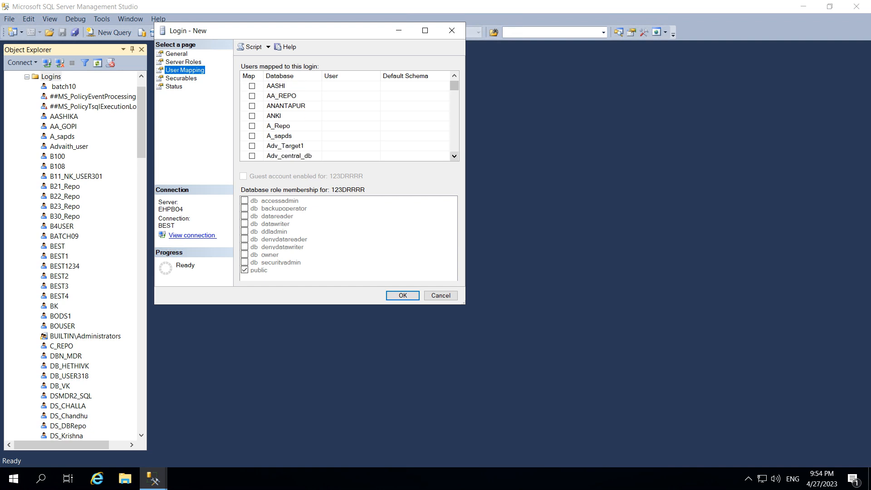
pyautogui.click(455, 157)
pyautogui.click(454, 156)
pyautogui.click(455, 156)
pyautogui.click(454, 157)
pyautogui.click(454, 156)
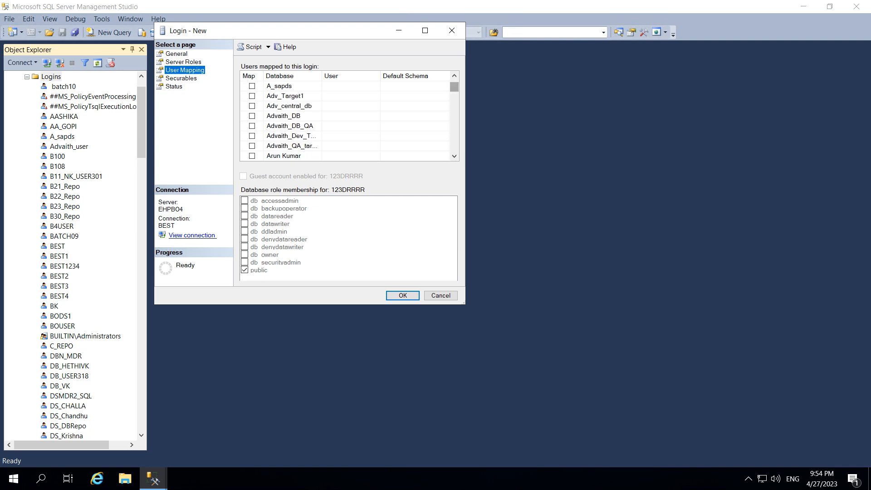
pyautogui.moveTo(454, 86); pyautogui.dragTo(454, 130)
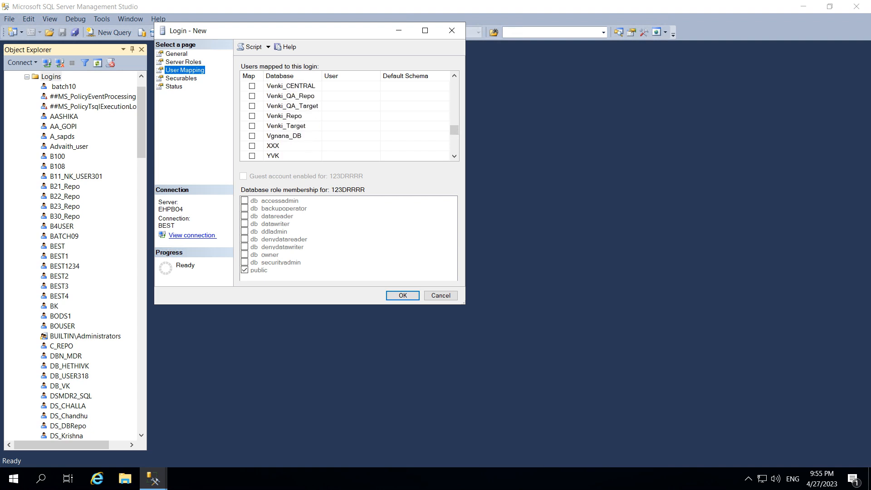
pyautogui.click(454, 75)
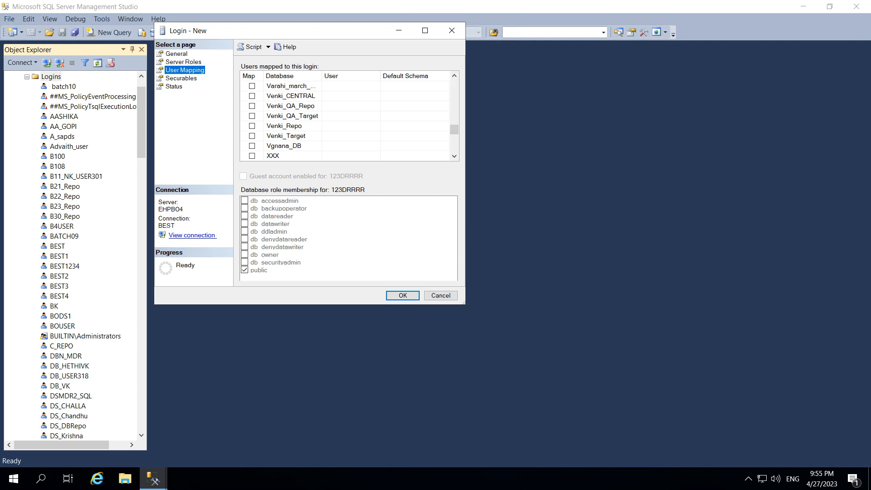
pyautogui.click(252, 146)
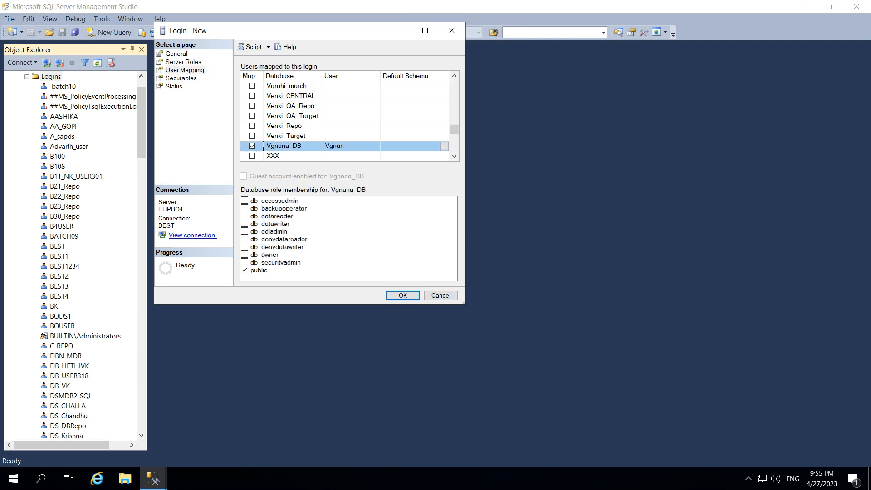
# Try to create the login with Windows authentication
pyautogui.click(402, 295)
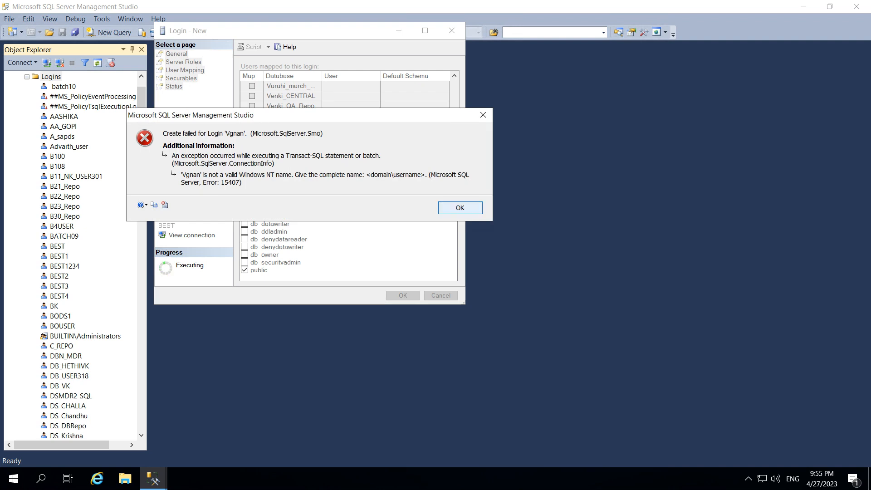
pyautogui.press('Return')
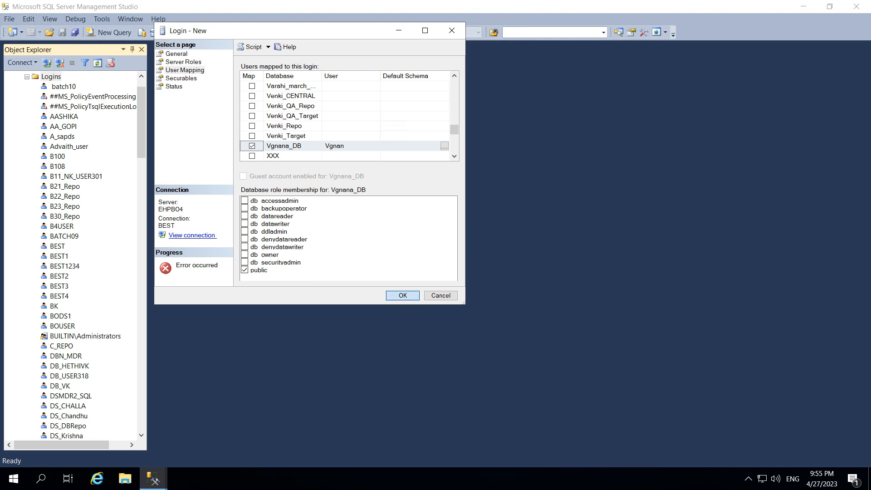
pyautogui.press('Return')
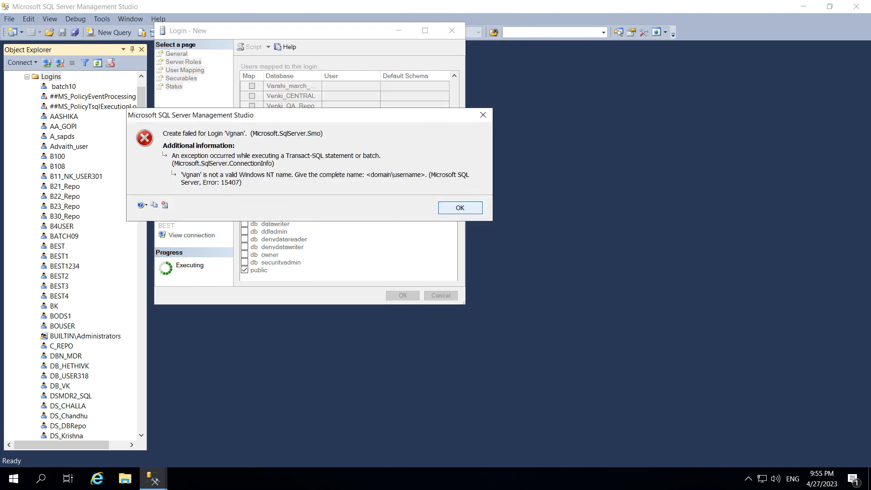
pyautogui.press('Return')
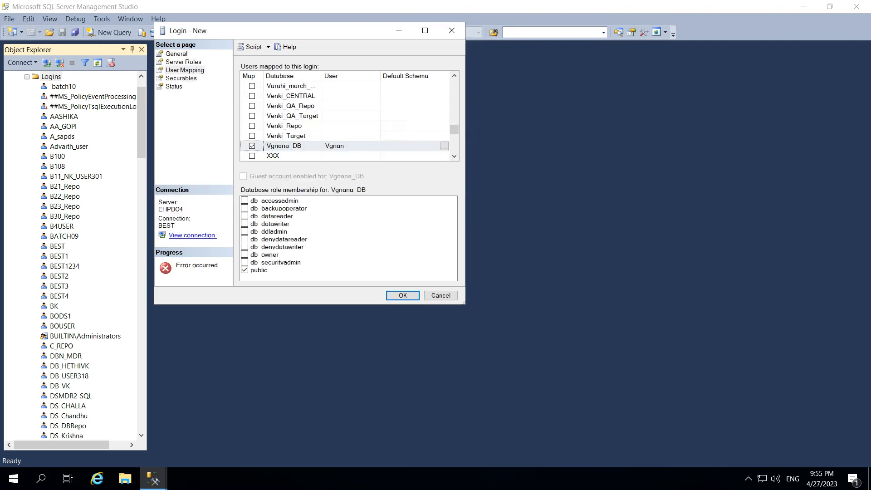
# Switch the login to SQL Server authentication and turn off password policy enforcement
pyautogui.moveTo(290, 31); pyautogui.dragTo(433, 71)
pyautogui.click(319, 93)
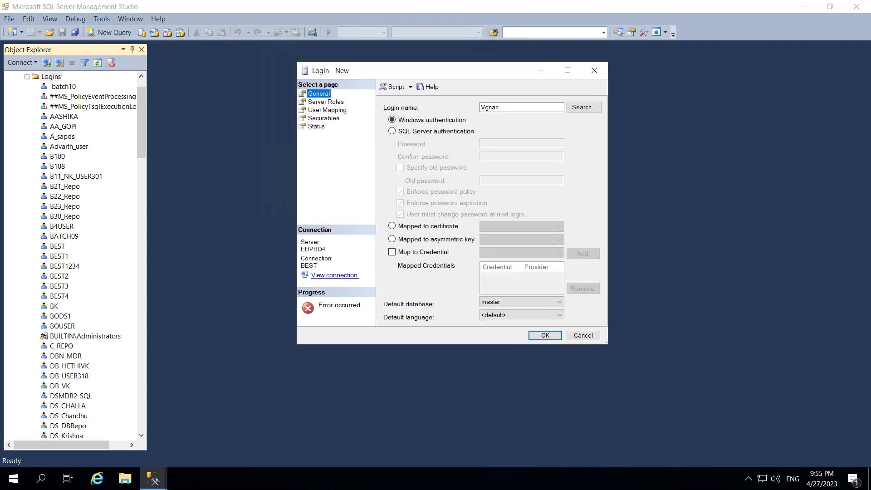
pyautogui.click(392, 132)
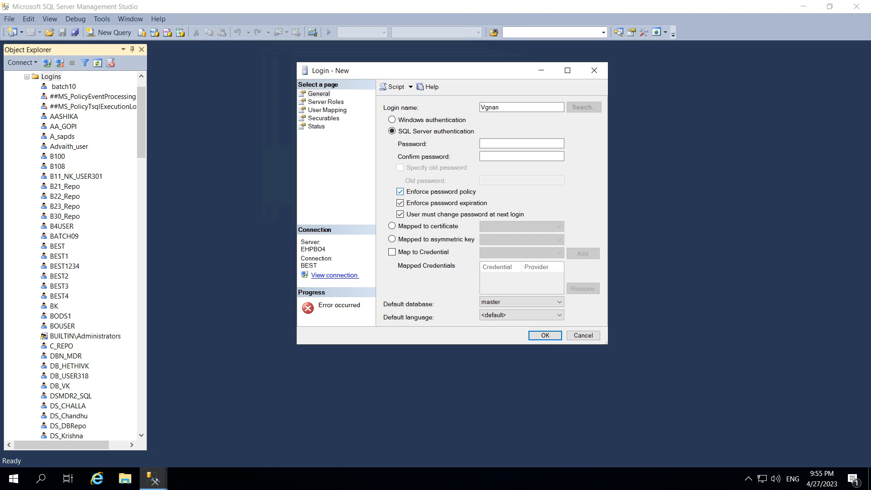
pyautogui.click(400, 191)
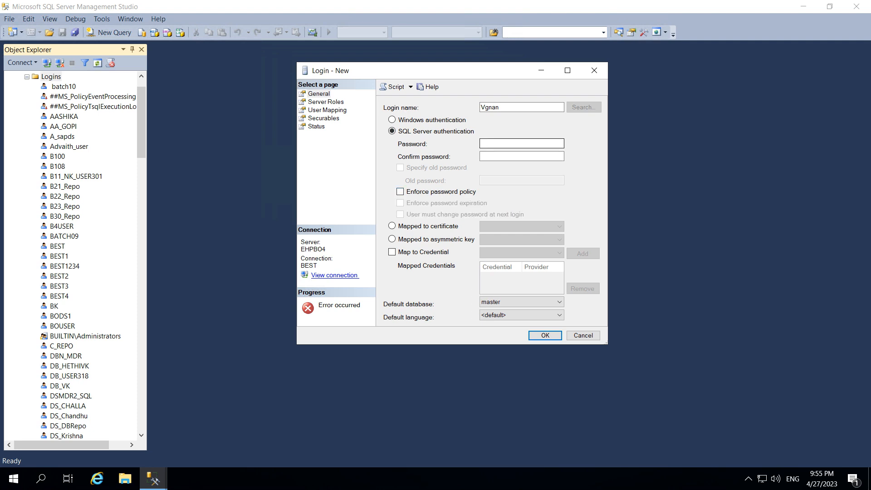
# Enter and confirm the login password, then create the login
pyautogui.click(522, 144)
pyautogui.write('••••••••••')
pyautogui.press('Tab')
pyautogui.write('••••••••••')
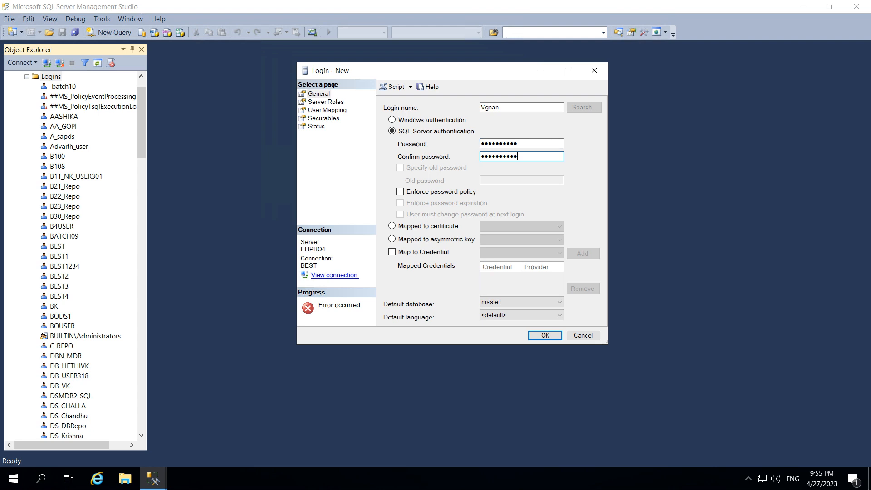
pyautogui.press('Return')
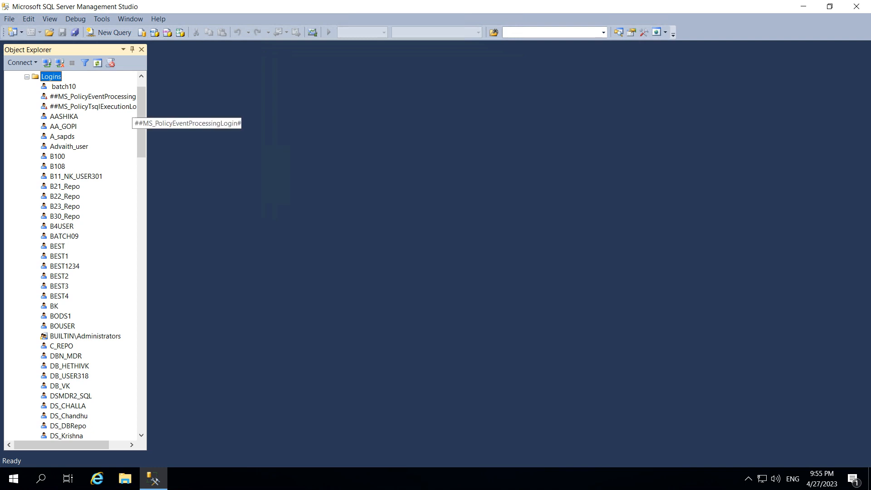
# Launch Data Services Repository Manager from the Start search as administrator
pyautogui.press('Left')
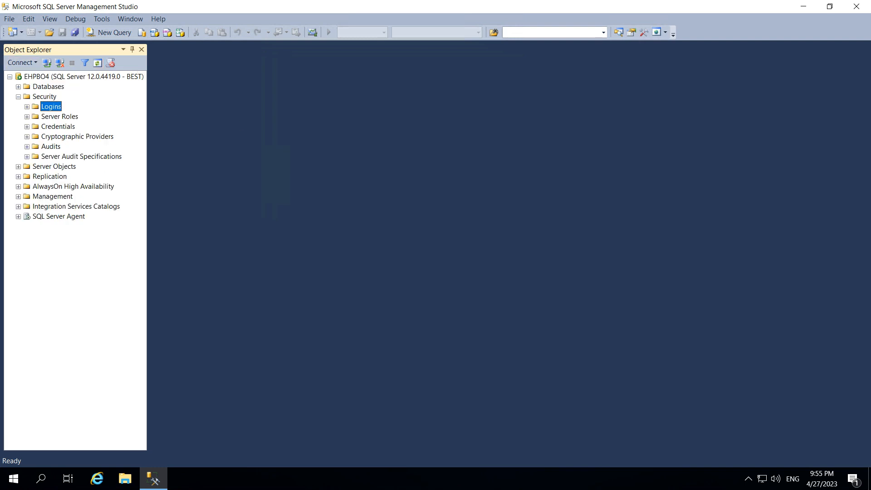
pyautogui.click(40, 479)
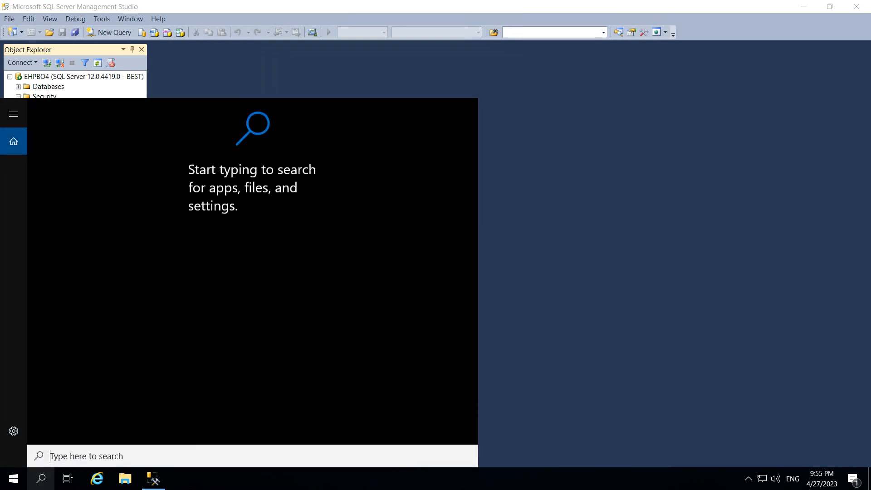
pyautogui.write('respo')
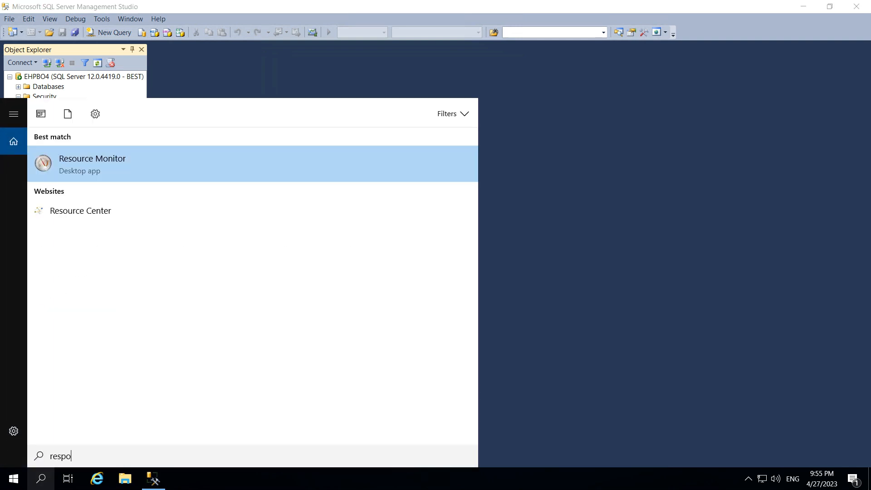
pyautogui.press('BackSpace')
pyautogui.press('BackSpace')
pyautogui.write('osi')
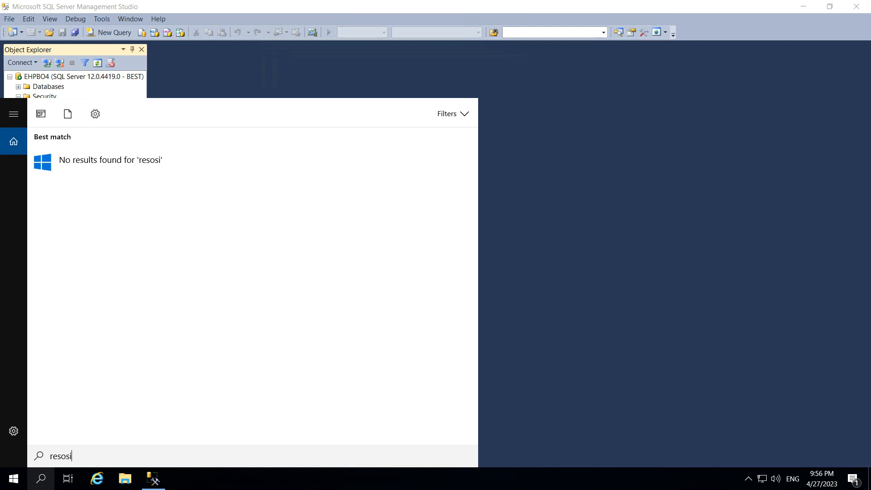
pyautogui.press('BackSpace')
pyautogui.press('BackSpace')
pyautogui.press('BackSpace')
pyautogui.press('BackSpace')
pyautogui.write('p')
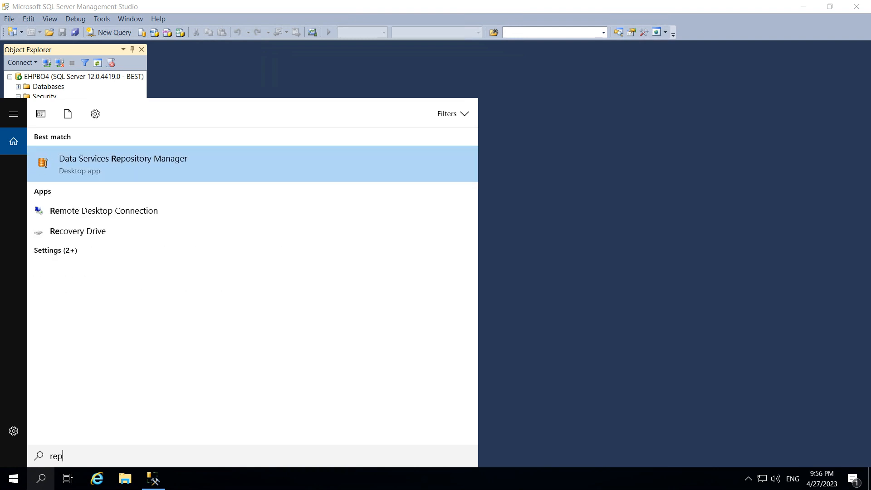
pyautogui.write('o')
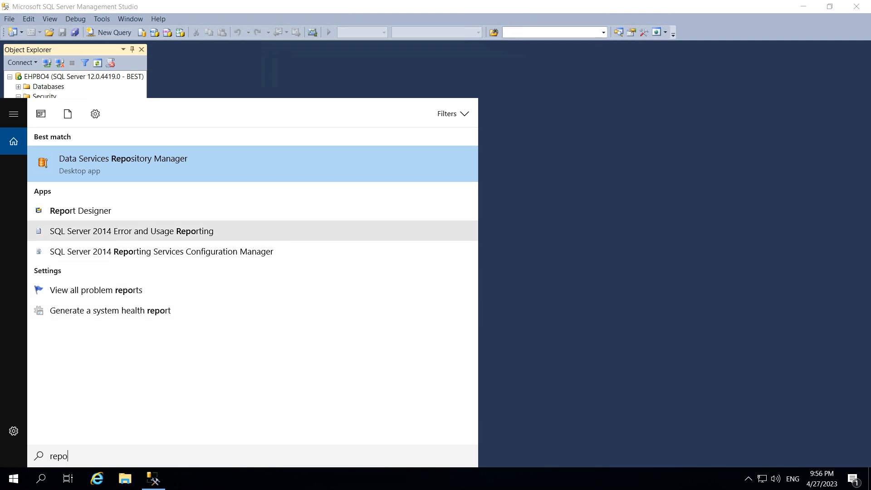
pyautogui.rightClick(131, 162)
pyautogui.press('Escape')
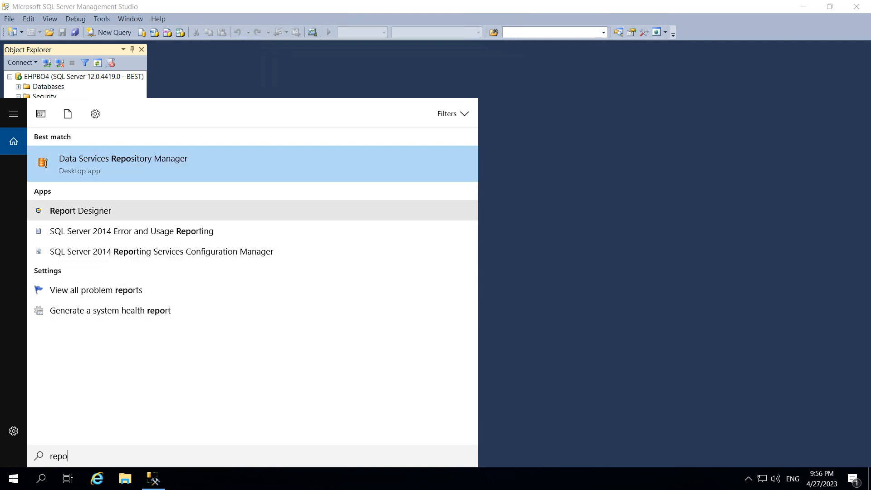
pyautogui.press('Escape')
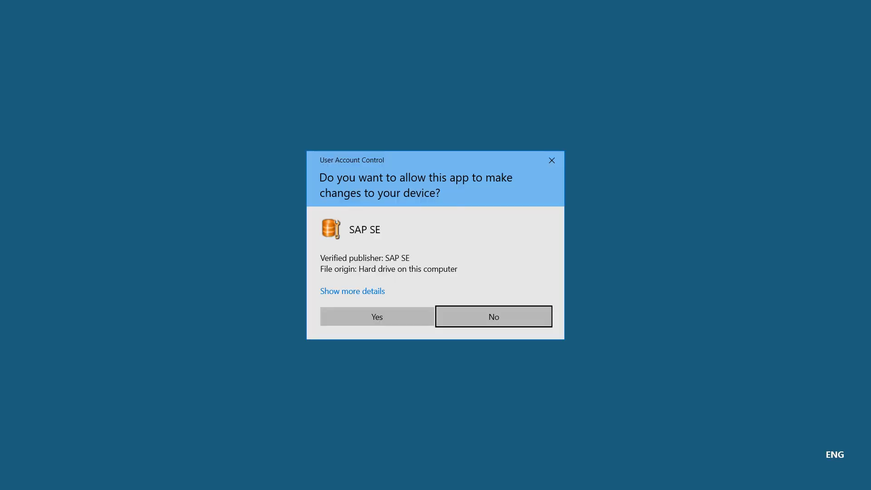
pyautogui.click(376, 315)
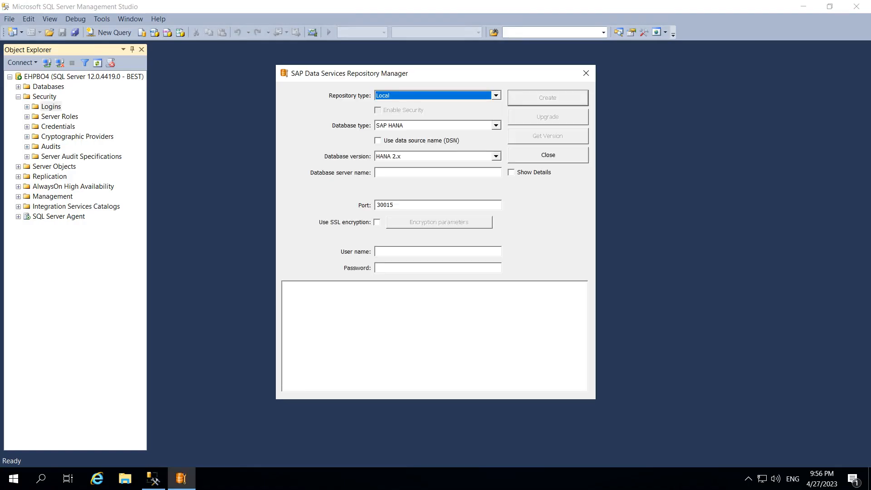
# Create a local Microsoft SQL Server repository on server EHPBO4, database Vgnana_DB, user Vgnan, entering the login password
pyautogui.click(496, 126)
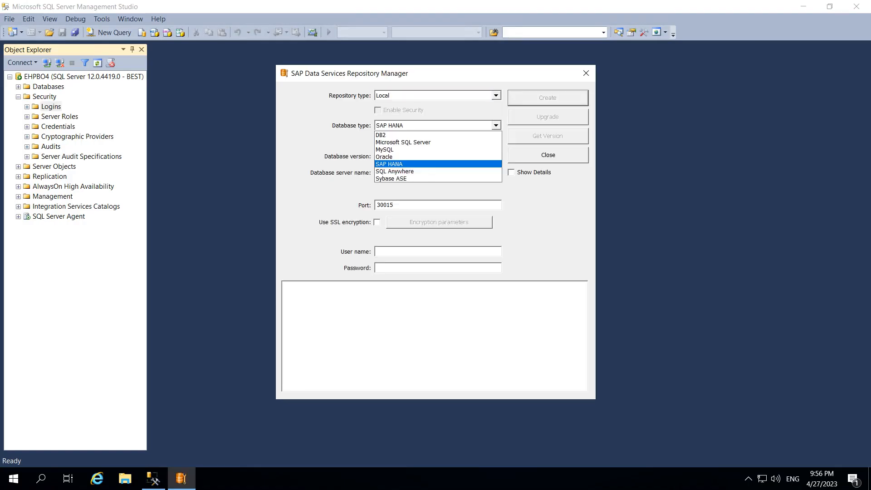
pyautogui.press('Return')
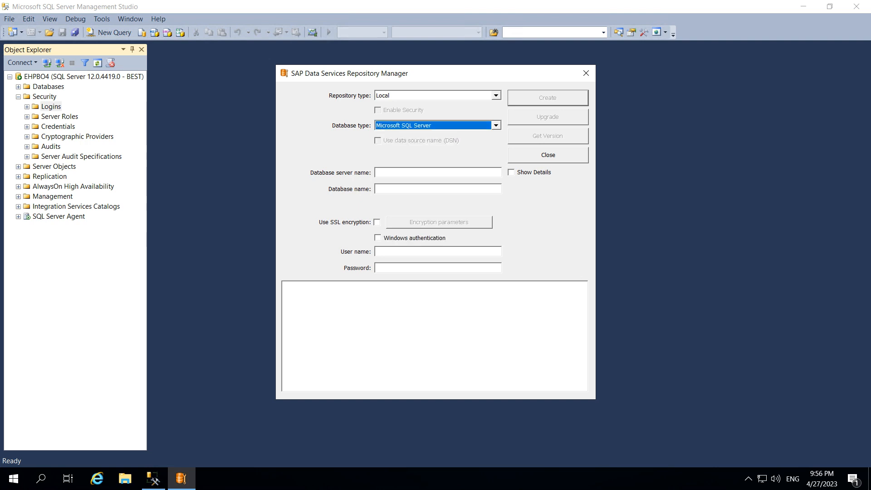
pyautogui.click(399, 173)
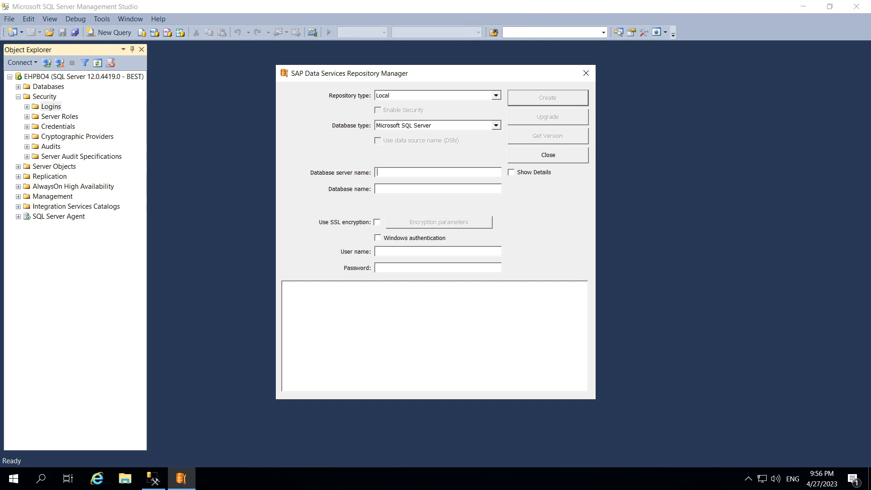
pyautogui.write('EHPBO4')
pyautogui.write('Vgnana_DB')
pyautogui.write('Vinan')
pyautogui.hotkey('shift', 'Tab')
pyautogui.write('Vgnan')
pyautogui.press('Tab')
pyautogui.write('**********')
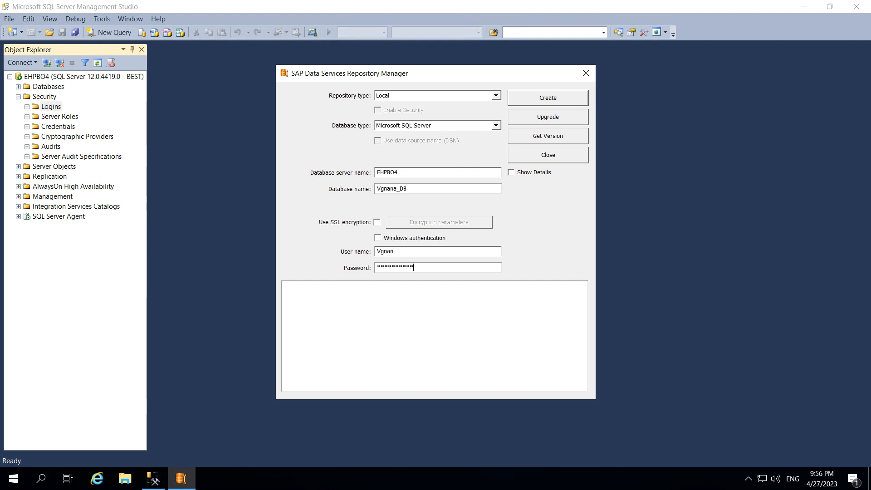
pyautogui.press('Return')
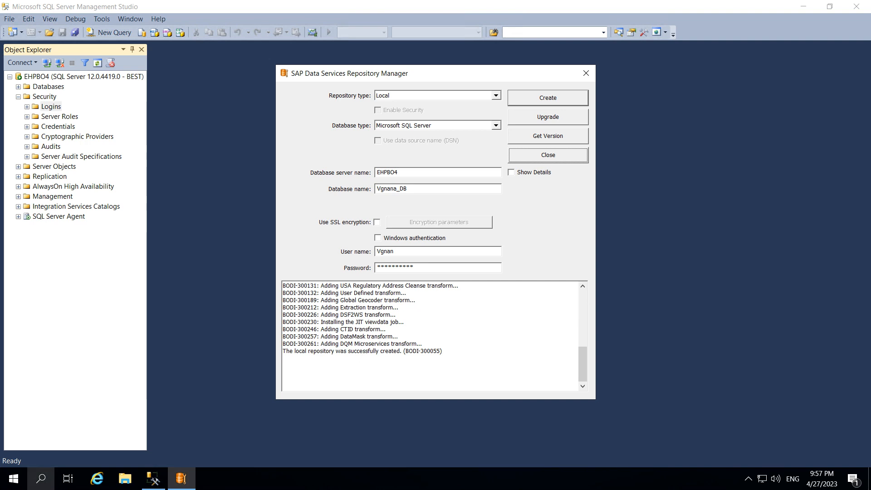
# Launch Data Services Server Manager as administrator and dismiss the port notice
pyautogui.click(40, 479)
pyautogui.write('serv')
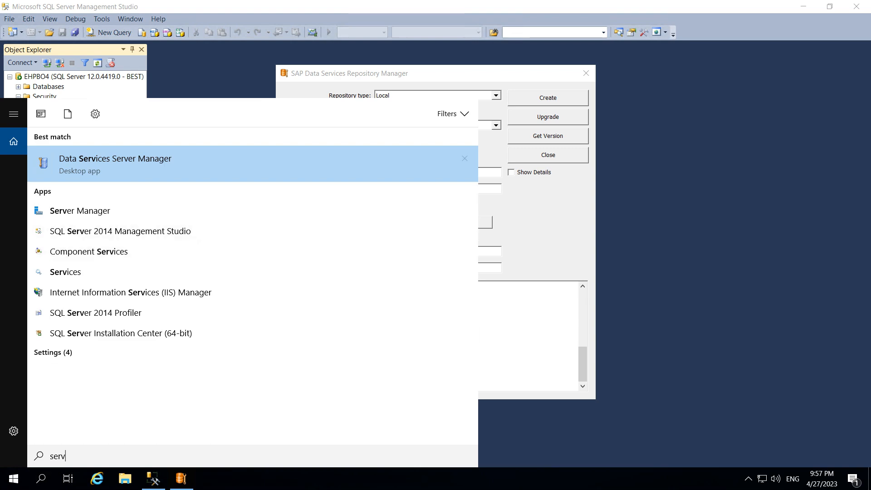
pyautogui.rightClick(124, 167)
pyautogui.press('Return')
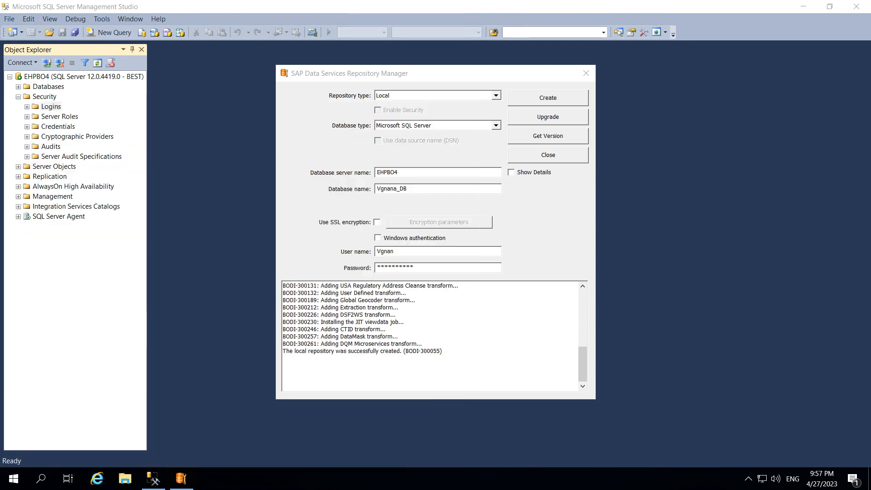
pyautogui.hotkey('alt', 'y')
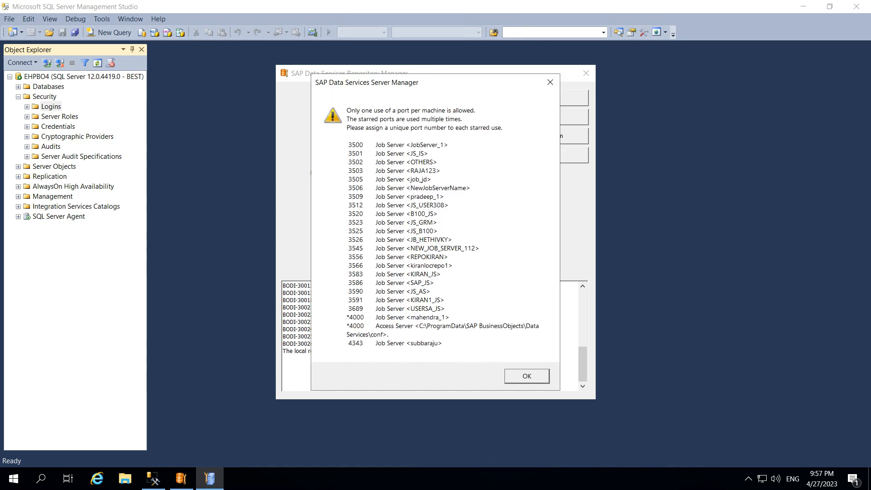
pyautogui.press('Return')
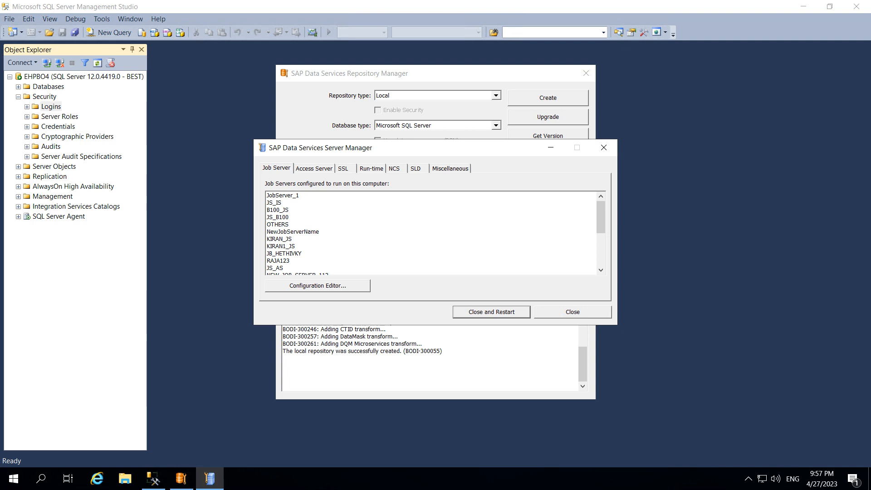
# Open the job server Configuration Editor and add a new job server named JS_VGNAAN
pyautogui.click(317, 286)
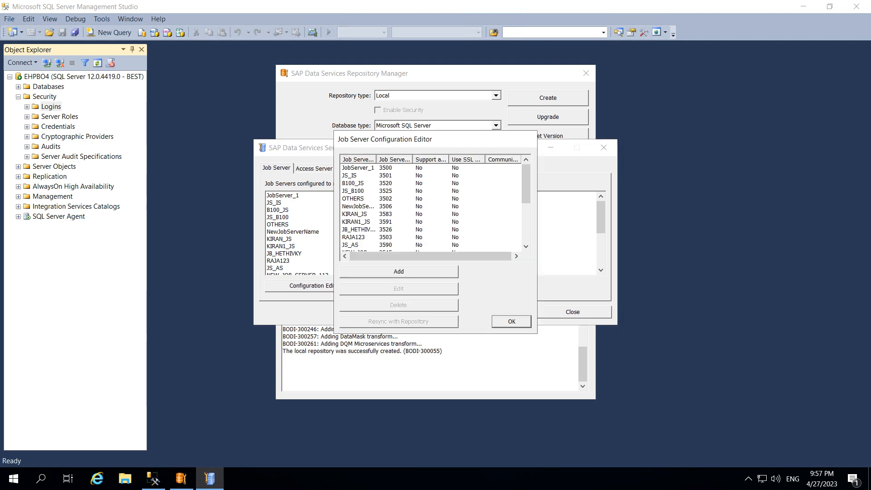
pyautogui.click(398, 271)
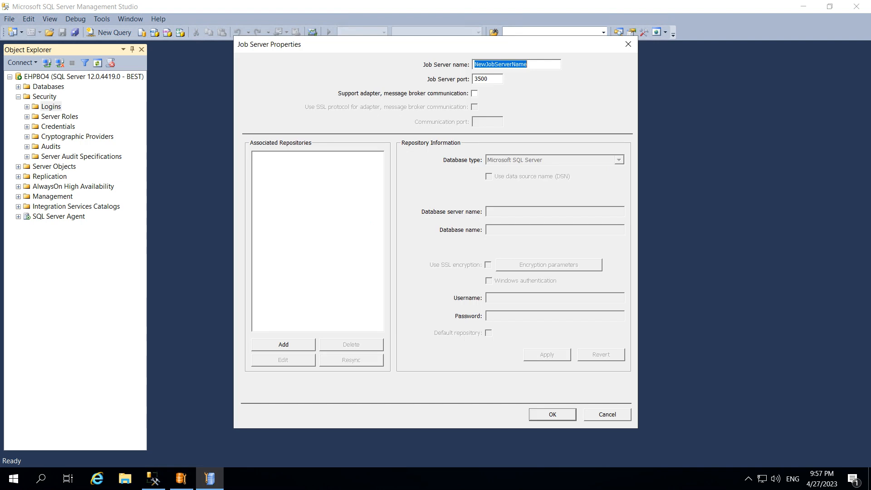
pyautogui.write('JS')
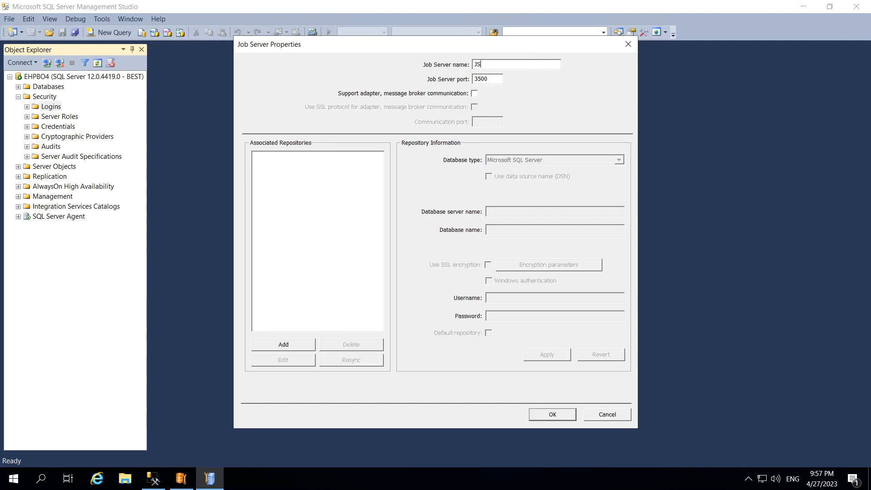
pyautogui.write('_V')
pyautogui.press('BackSpace')
pyautogui.write('GNAAN')
# Associate a repository with server EHPBO4, database Vgnana_DB, username Vgnan and its password, and apply it
pyautogui.click(283, 345)
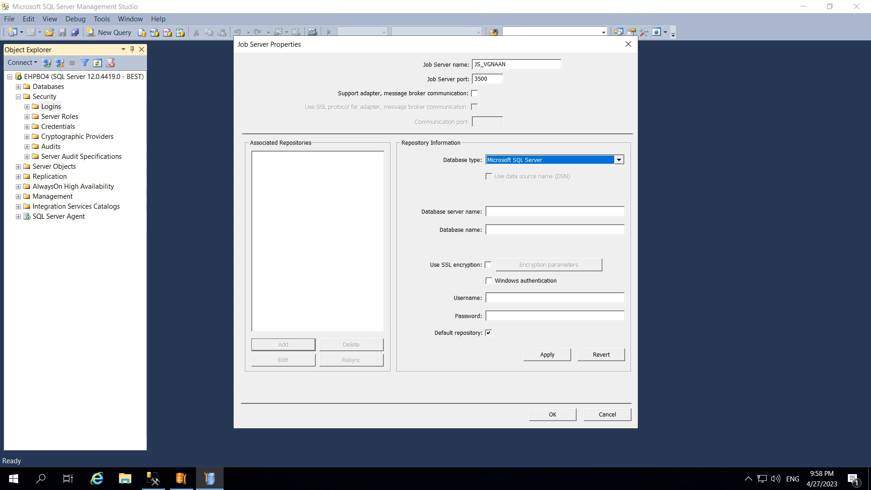
pyautogui.click(521, 212)
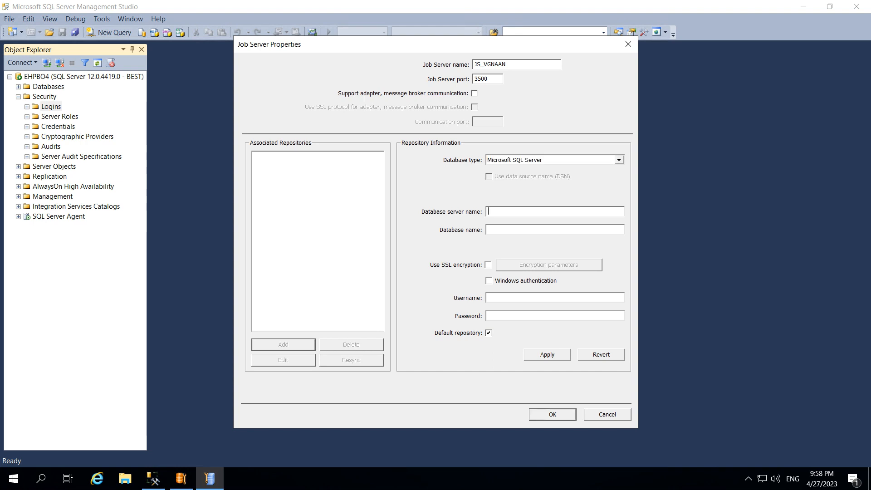
pyautogui.write('EHPBO')
pyautogui.write('4')
pyautogui.write('Vgnana_DB')
pyautogui.press('Tab')
pyautogui.press('Tab')
pyautogui.press('Tab')
pyautogui.write('Vgnan')
pyautogui.write('********')
pyautogui.write('**')
pyautogui.click(547, 354)
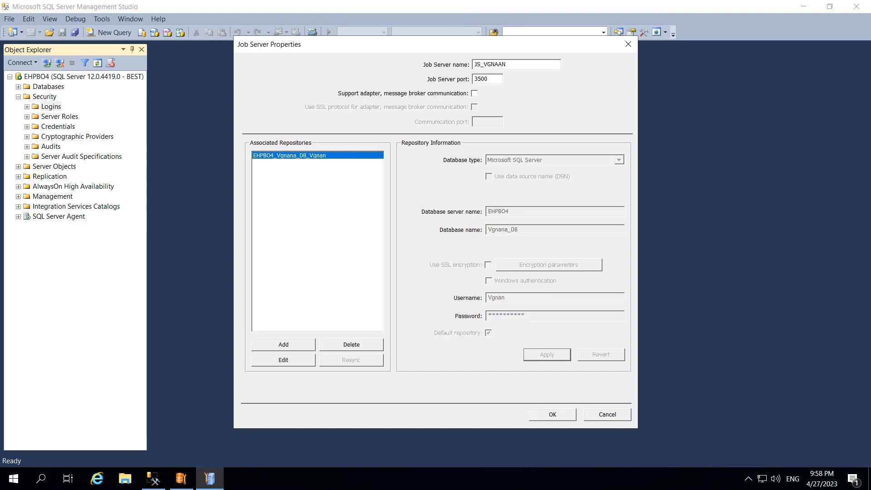
# Change the job server port to 3548 and save the job server properties
pyautogui.click(552, 414)
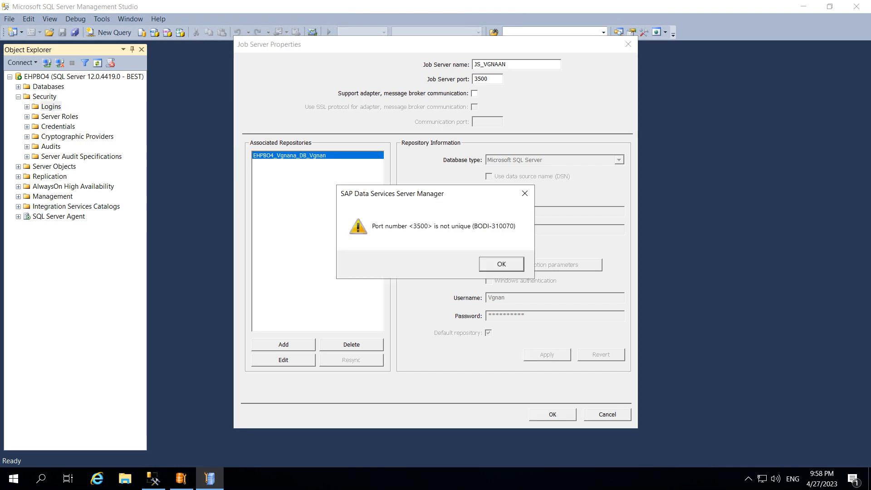
pyautogui.press('Return')
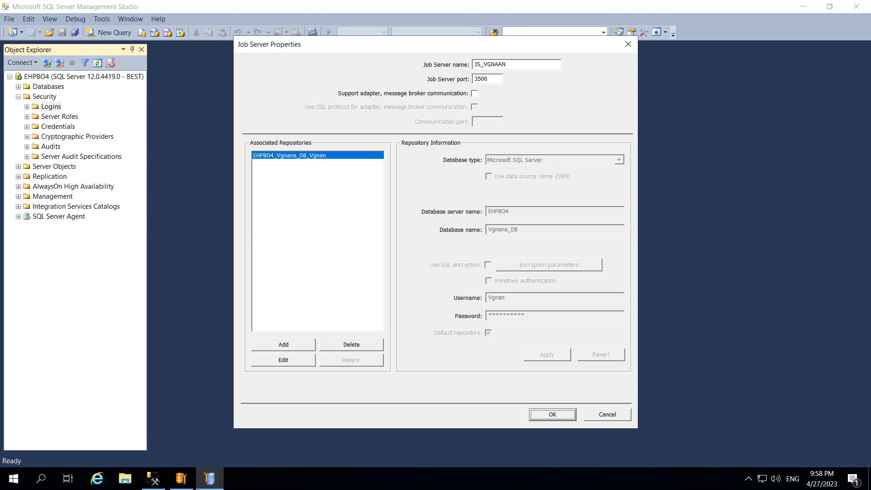
pyautogui.click(489, 79)
pyautogui.press('BackSpace')
pyautogui.press('BackSpace')
pyautogui.write('48')
pyautogui.press('Return')
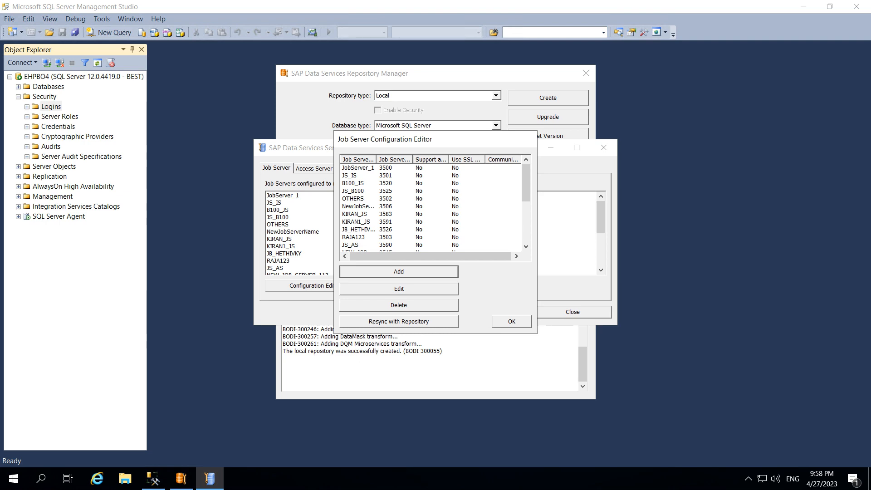
# Close the configuration editor, close and restart the Data Services service, then exit Server Manager
pyautogui.scroll(-4, 431, 207)
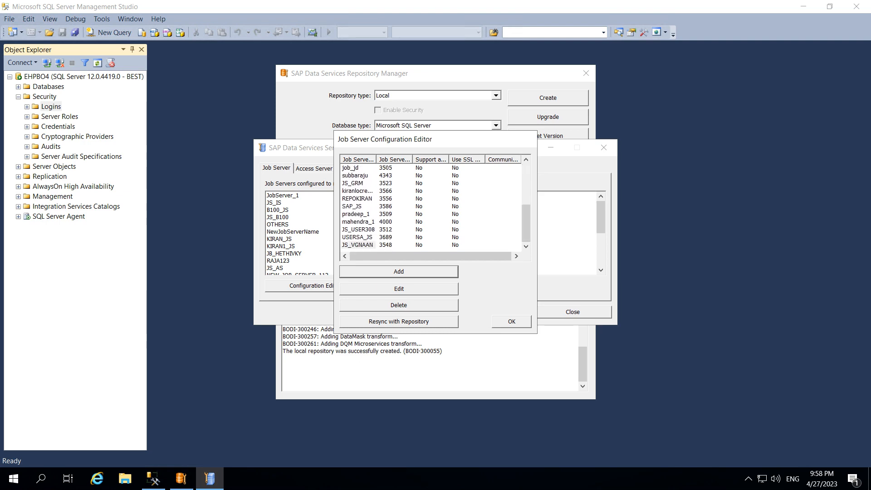
pyautogui.press('Return')
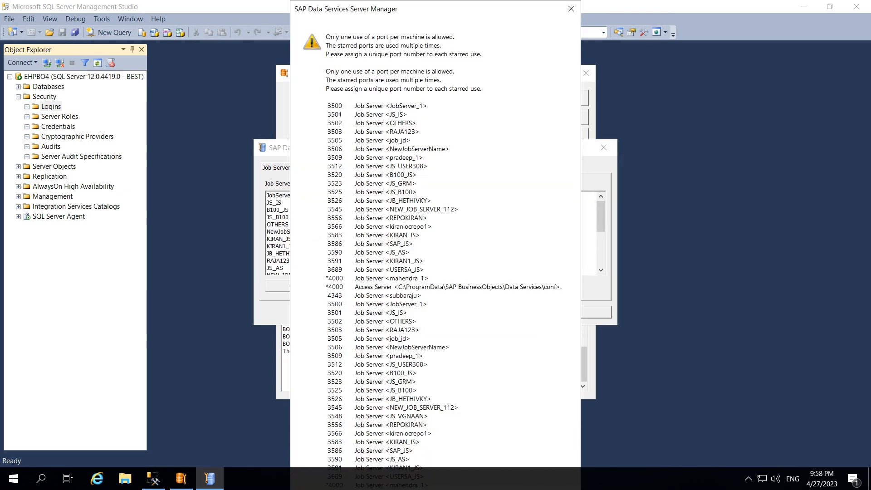
pyautogui.click(571, 9)
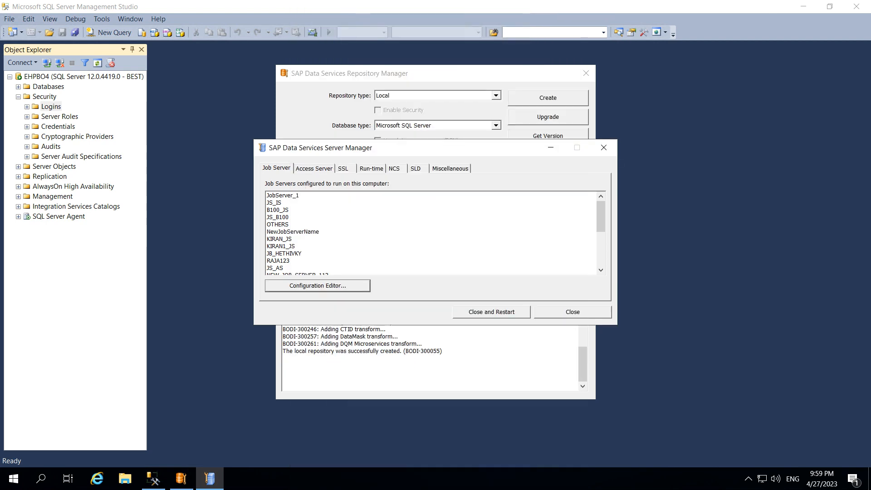
pyautogui.click(492, 312)
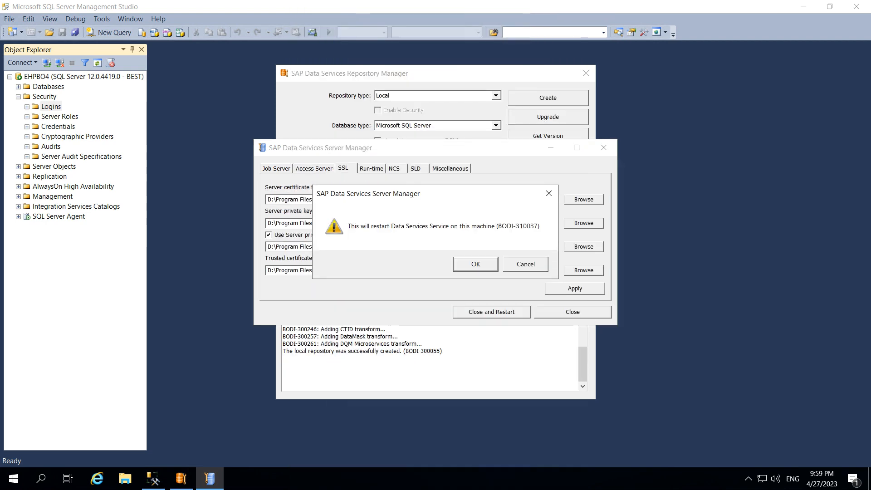
pyautogui.press('Return')
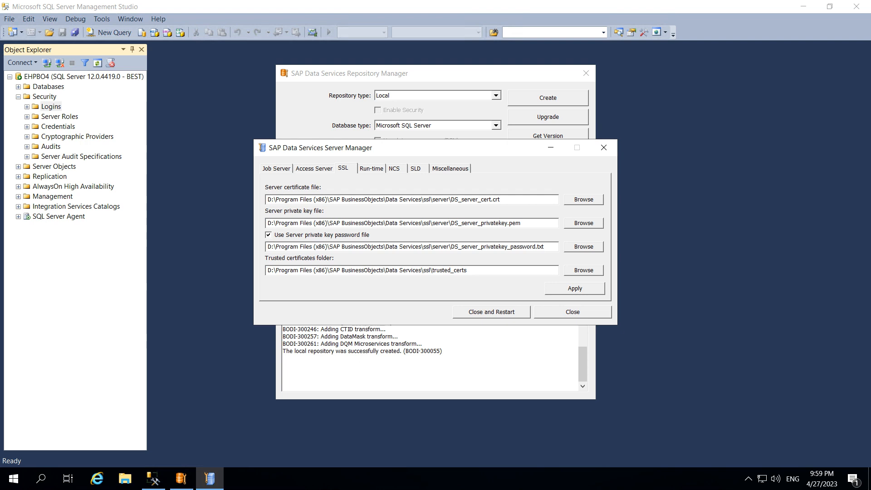
pyautogui.hotkey('alt', 'F4')
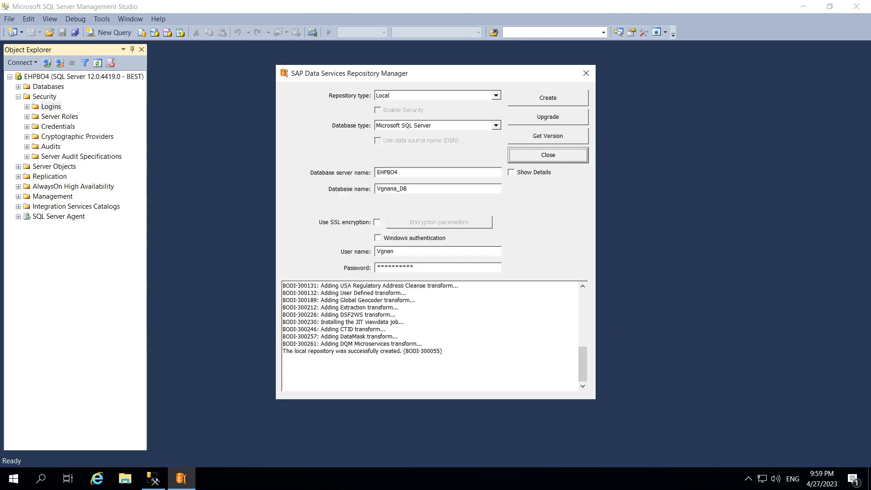
# Launch the Central Management Console from the SAP Business Intelligence program group
pyautogui.click(41, 479)
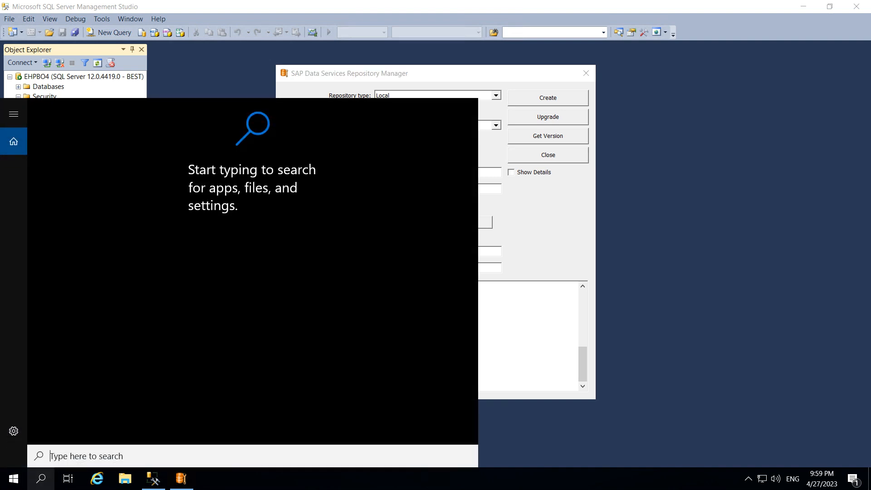
pyautogui.write('mana')
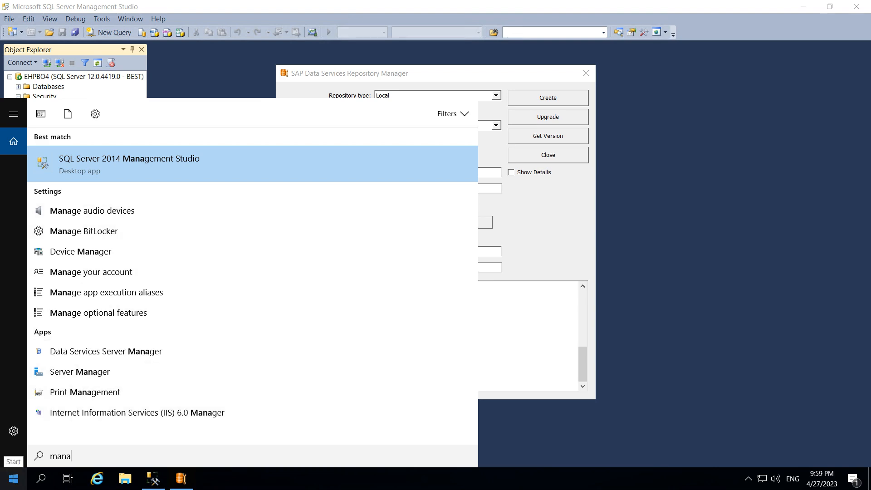
pyautogui.click(13, 478)
pyautogui.click(14, 478)
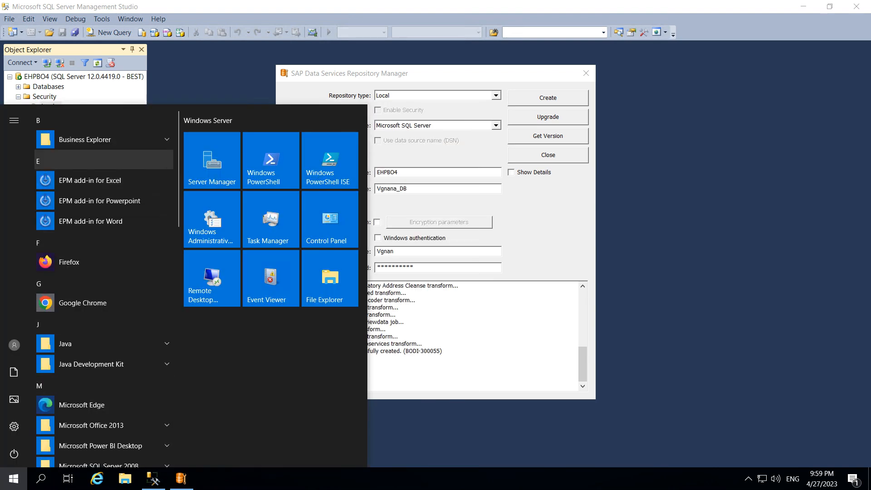
pyautogui.scroll(-3, 104, 286)
pyautogui.scroll(-5, 104, 286)
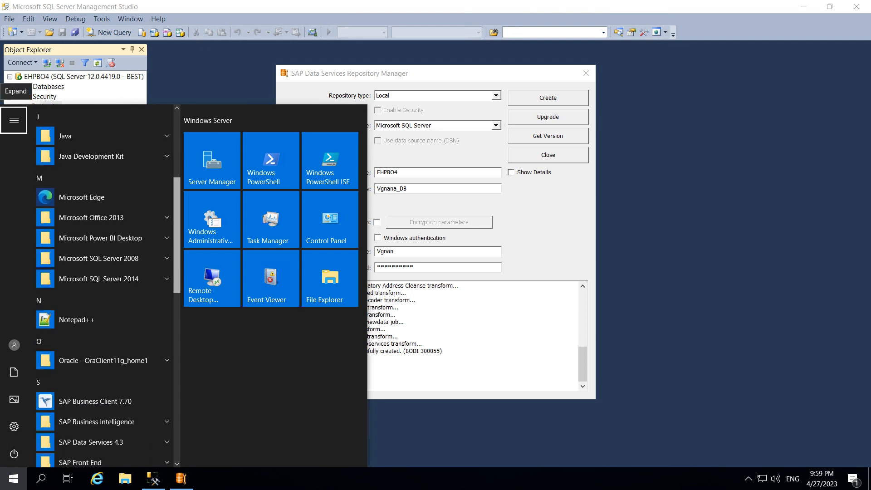
pyautogui.moveTo(177, 336); pyautogui.dragTo(177, 342)
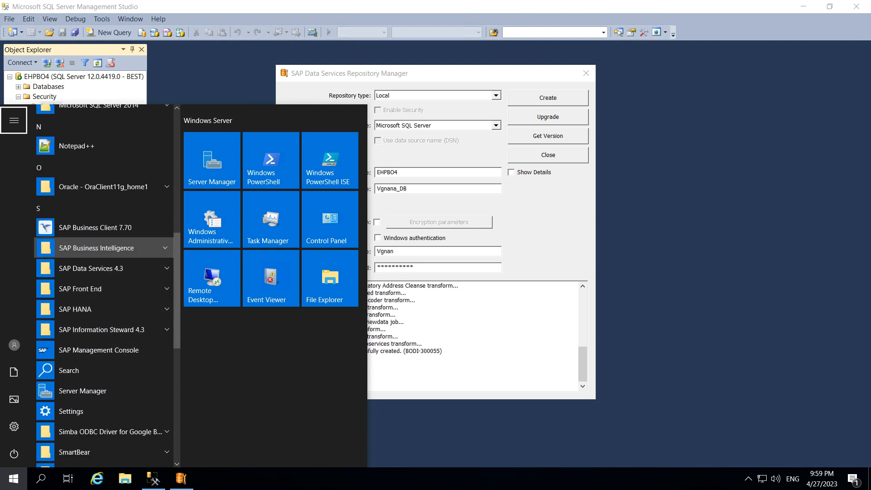
pyautogui.click(105, 248)
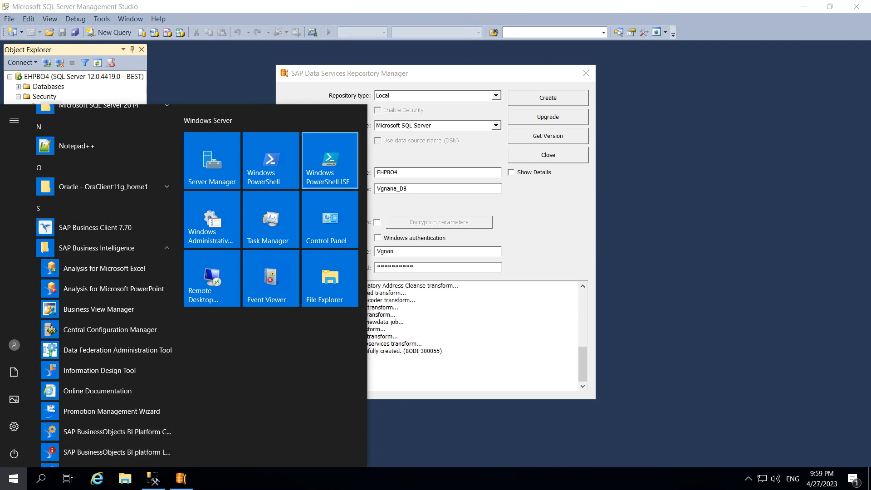
pyautogui.click(117, 432)
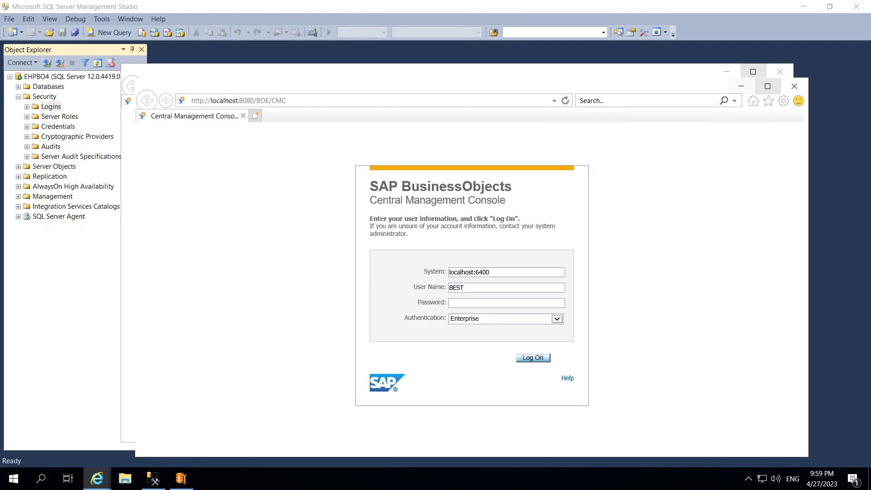
# Maximize the browser and log on to the Central Management Console with the account password
pyautogui.click(768, 86)
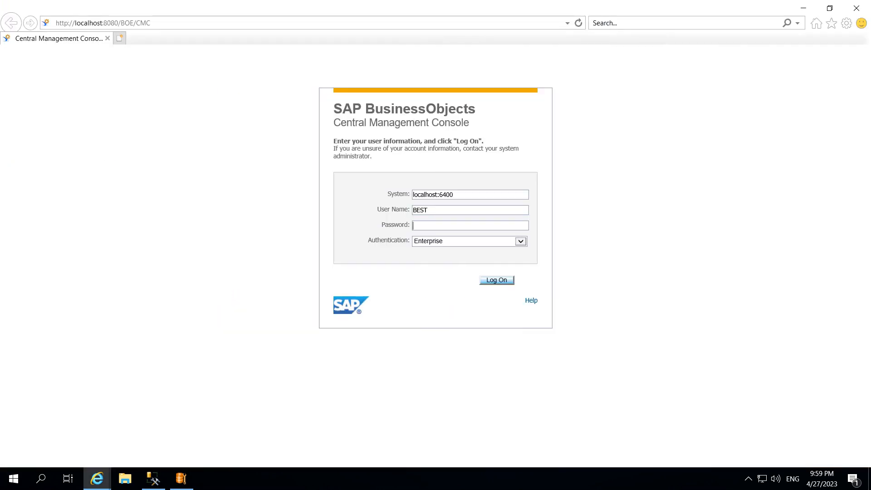
pyautogui.click(496, 280)
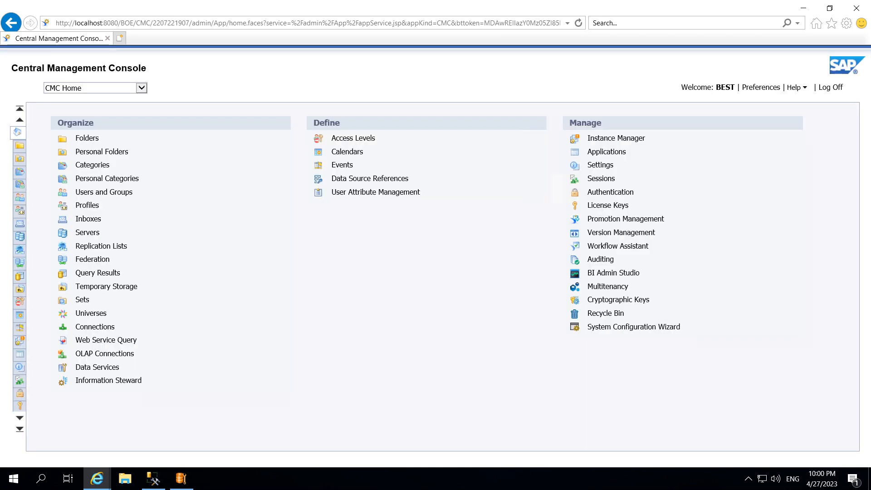
# Start configuring a Data Services repository named Vgnan_Repo with database type Microsoft SQL Server
pyautogui.click(97, 367)
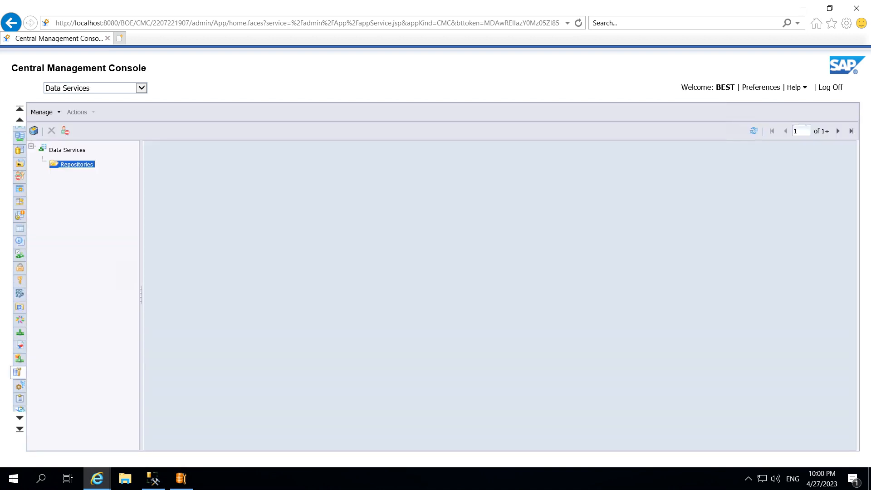
pyautogui.rightClick(72, 164)
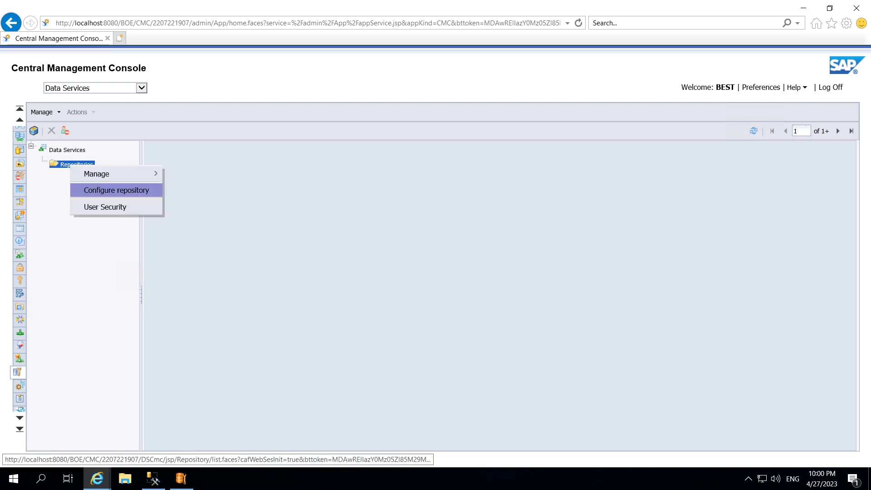
pyautogui.click(116, 190)
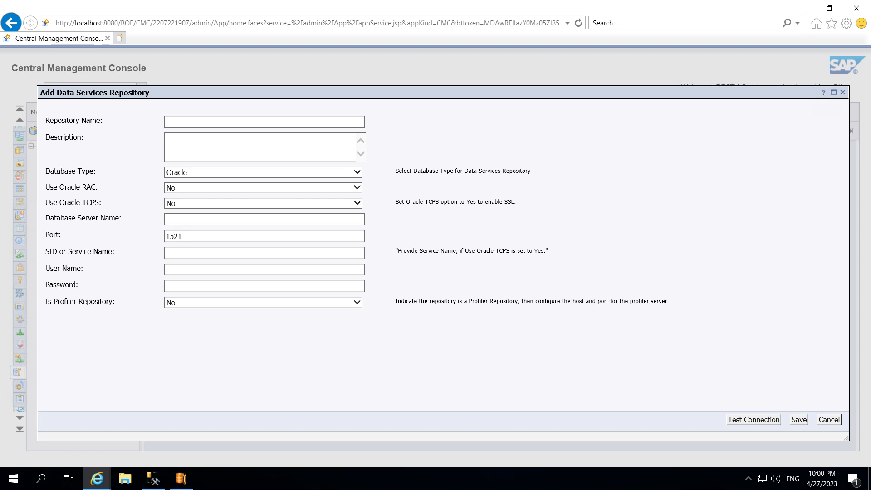
pyautogui.write('Vgnana')
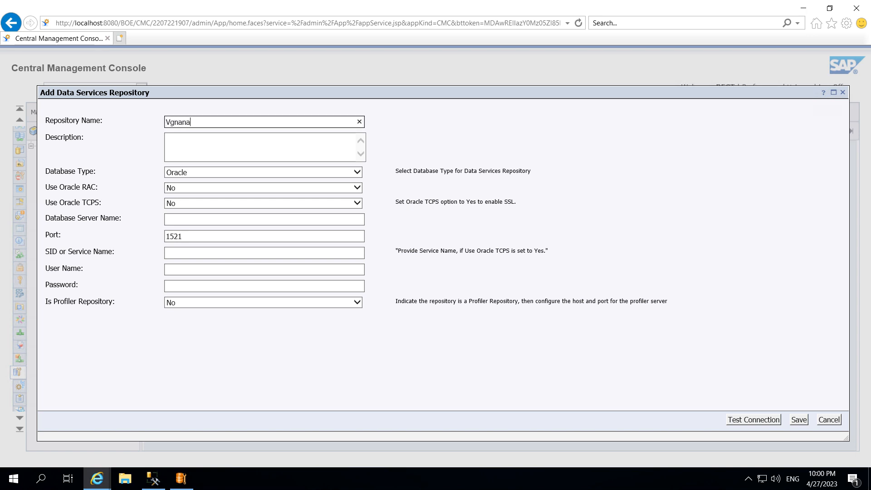
pyautogui.press('BackSpace')
pyautogui.write('_Repo')
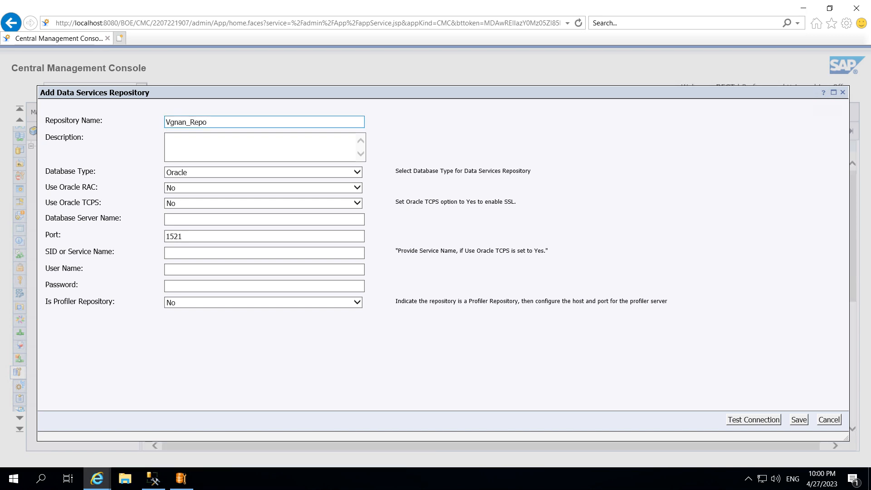
pyautogui.click(263, 173)
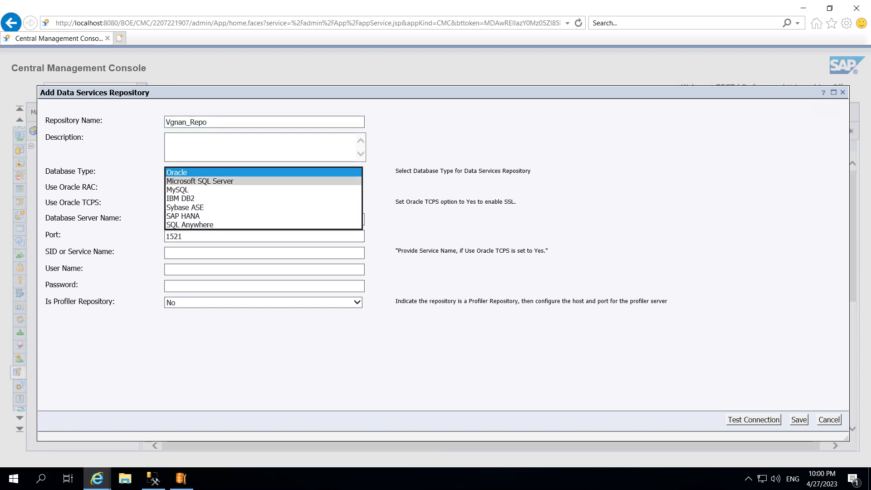
pyautogui.click(223, 181)
pyautogui.click(223, 189)
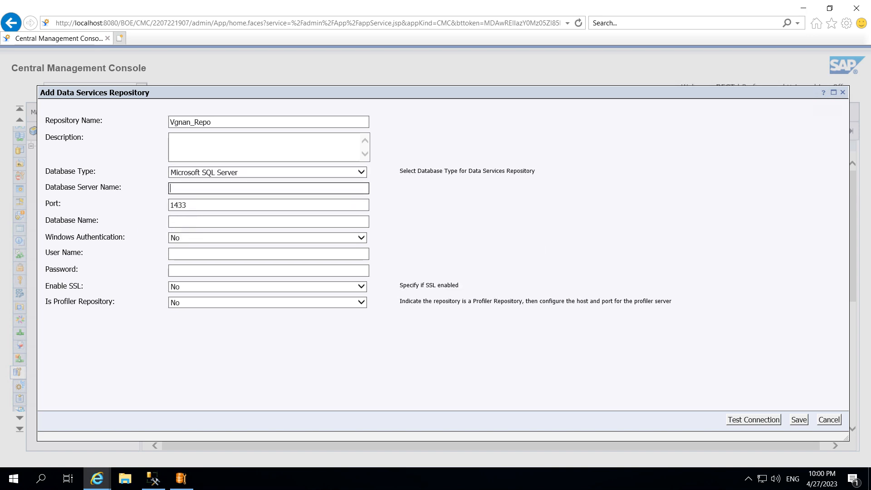
# Enter server EHPBO4, database Vgnana_DB, user name Vgnan and the database password, then save the repository
pyautogui.press('Tab')
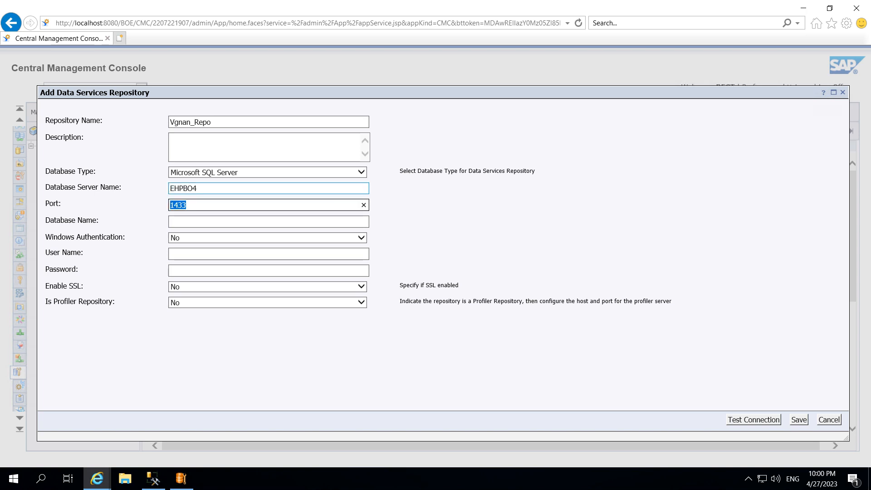
pyautogui.press('Tab')
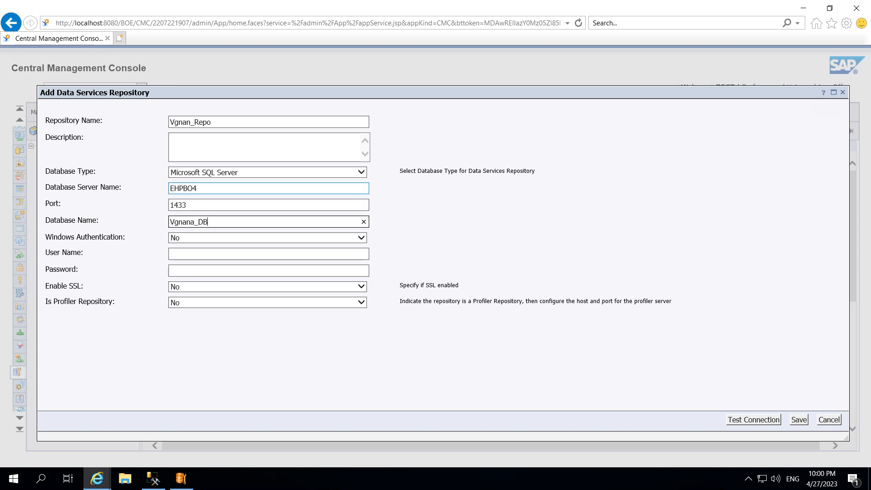
pyautogui.press('Tab')
pyautogui.press('Tab')
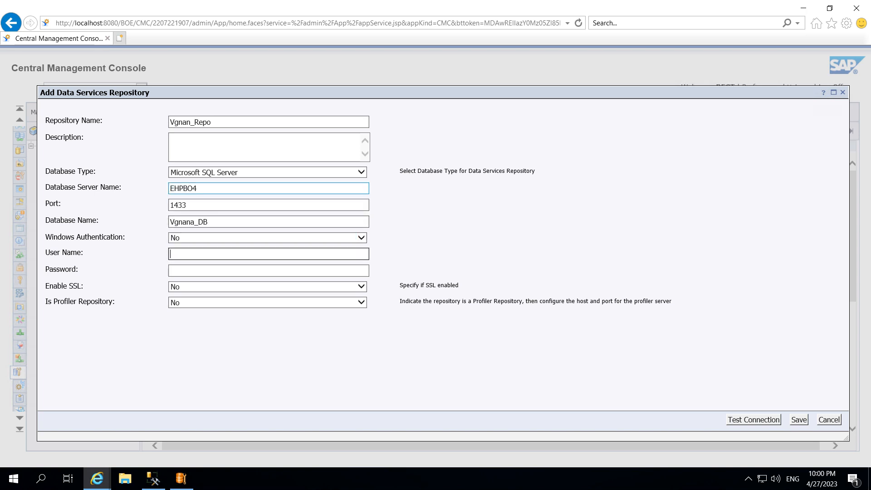
pyautogui.press('Tab')
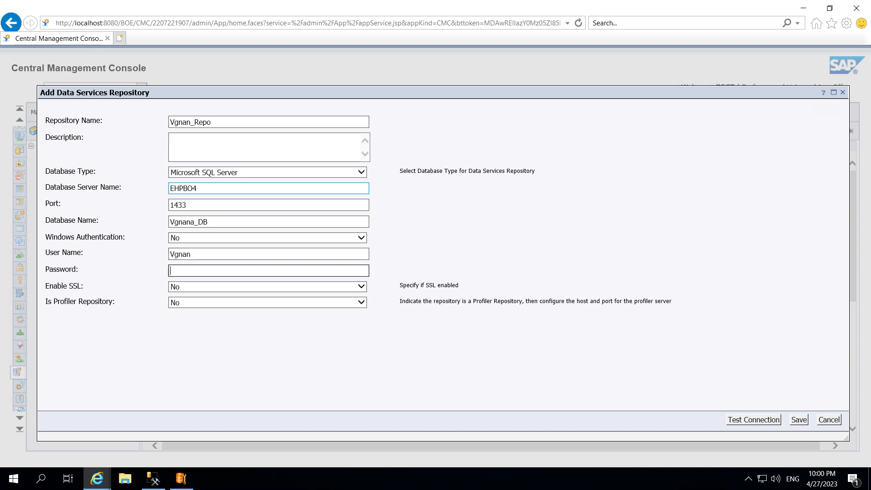
pyautogui.click(753, 420)
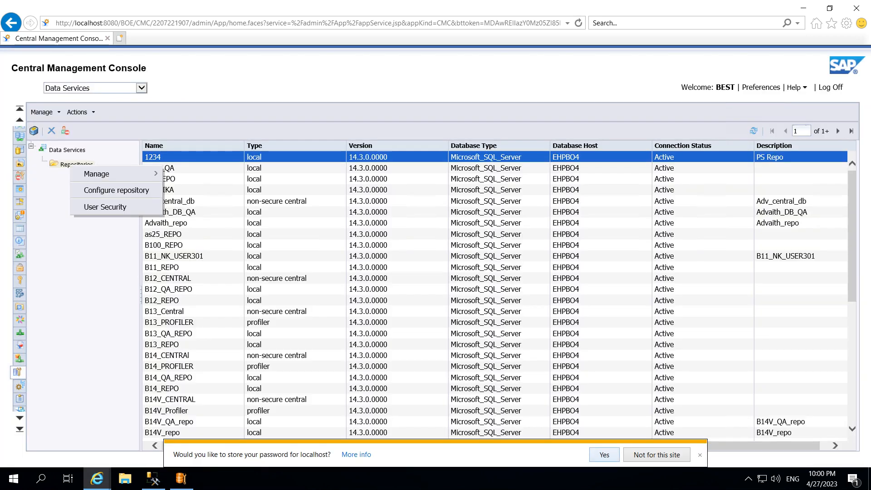
pyautogui.click(605, 455)
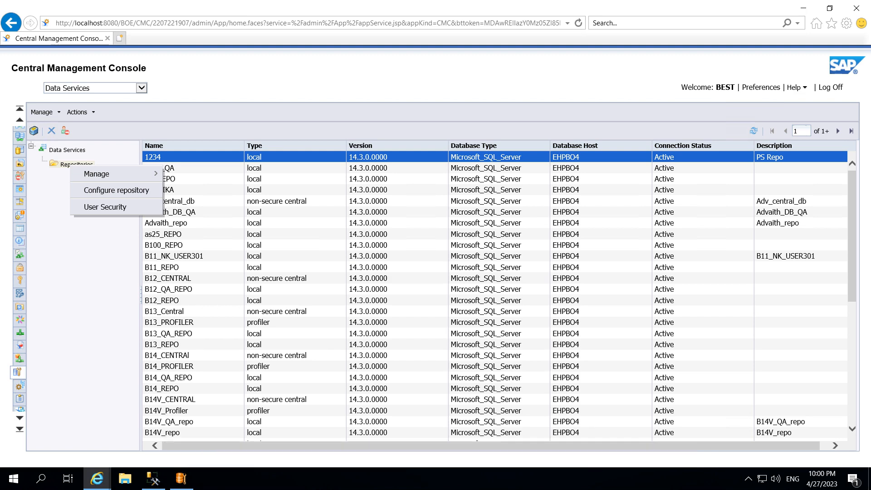
# Launch Data Services Designer from the search
pyautogui.click(41, 478)
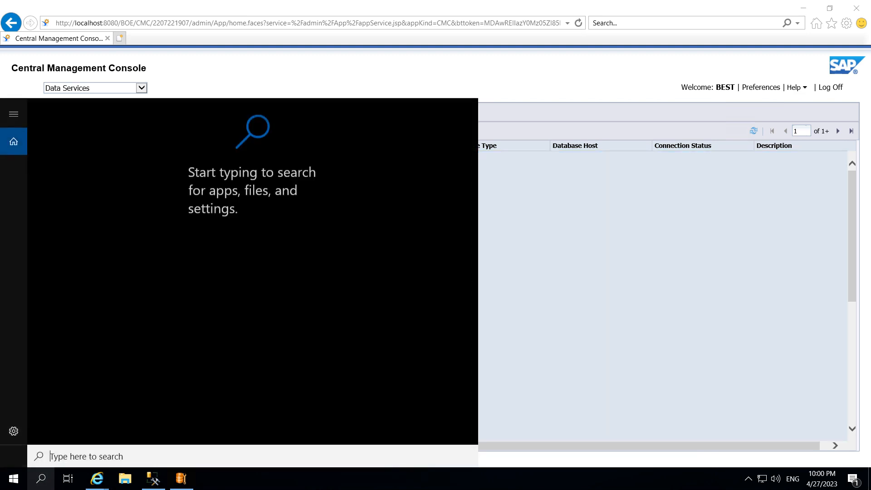
pyautogui.write('des')
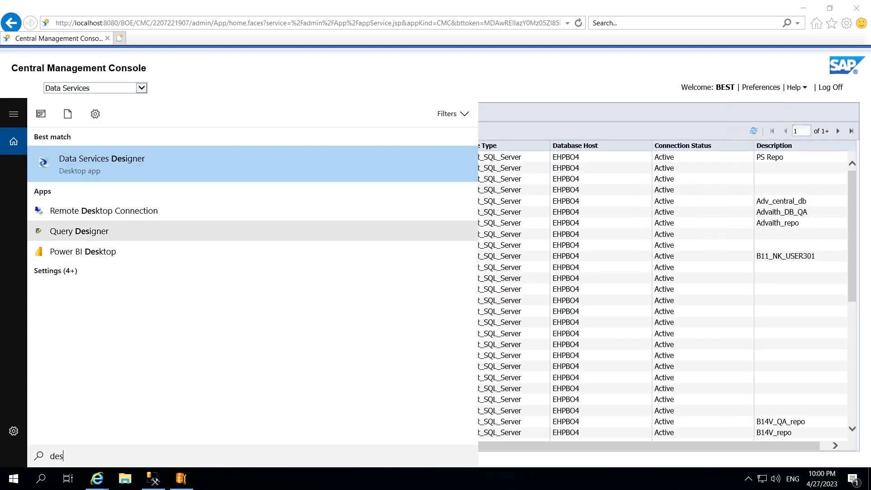
pyautogui.rightClick(109, 165)
pyautogui.click(169, 177)
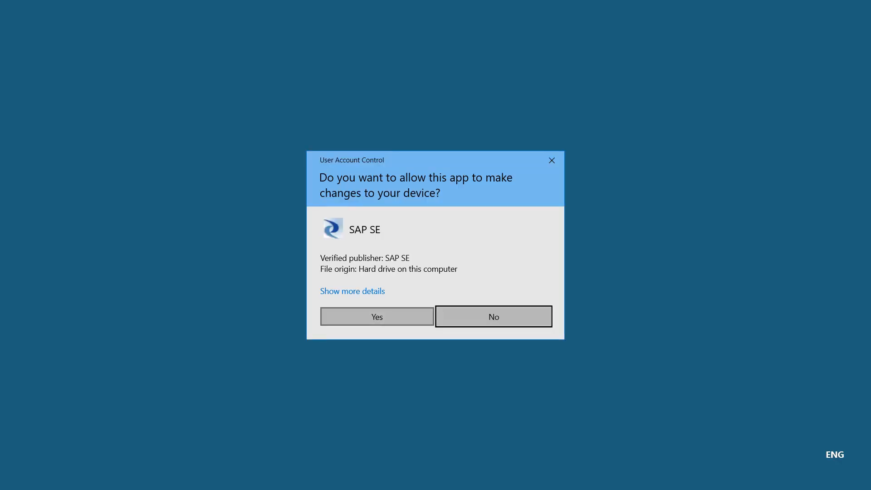
pyautogui.click(377, 317)
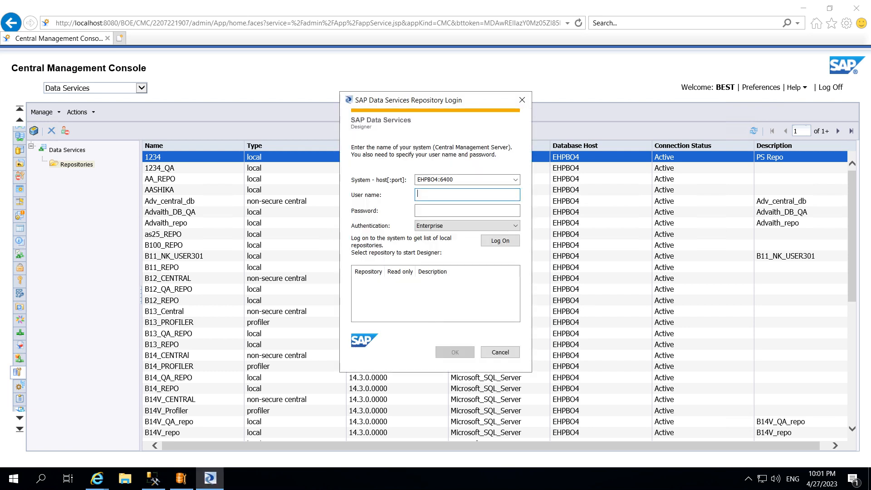
# Log on to the Designer with user name BEST and the account password
pyautogui.write('BEST')
pyautogui.press('Tab')
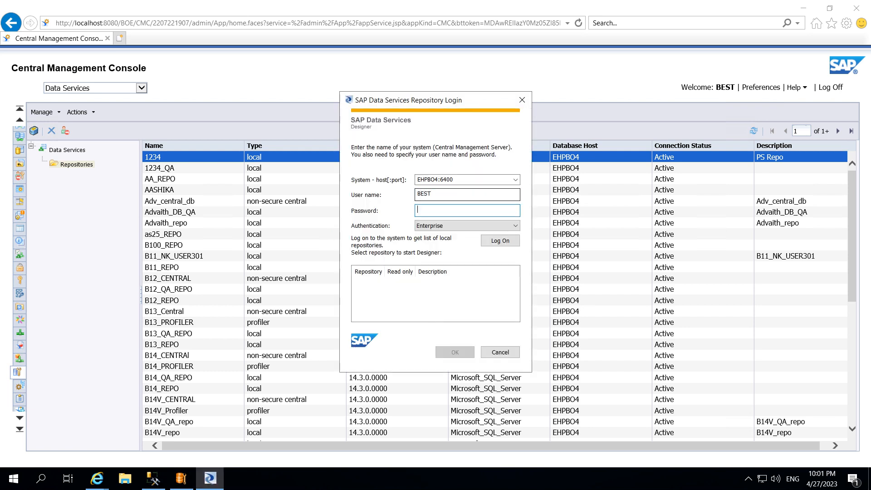
pyautogui.write('**********')
pyautogui.press('Return')
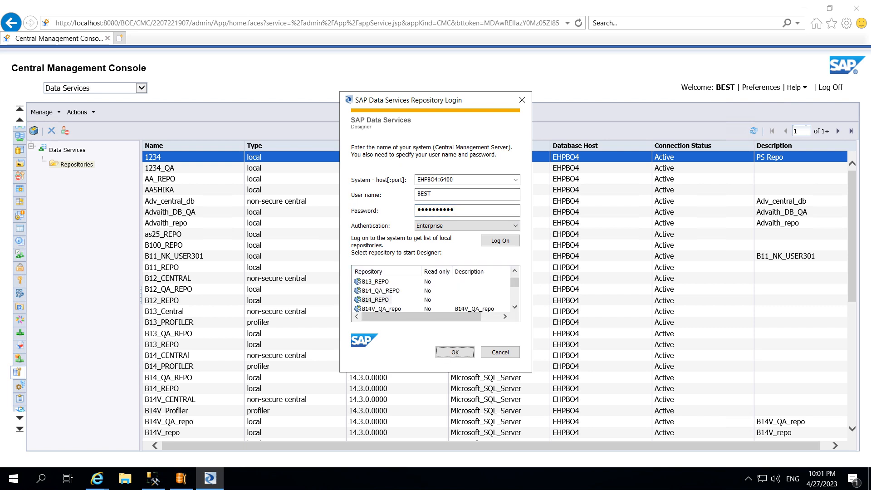
# Open the Vgnan_Repo repository, enter its repository password, and cancel the extra password prompt
pyautogui.moveTo(514, 282); pyautogui.dragTo(515, 298)
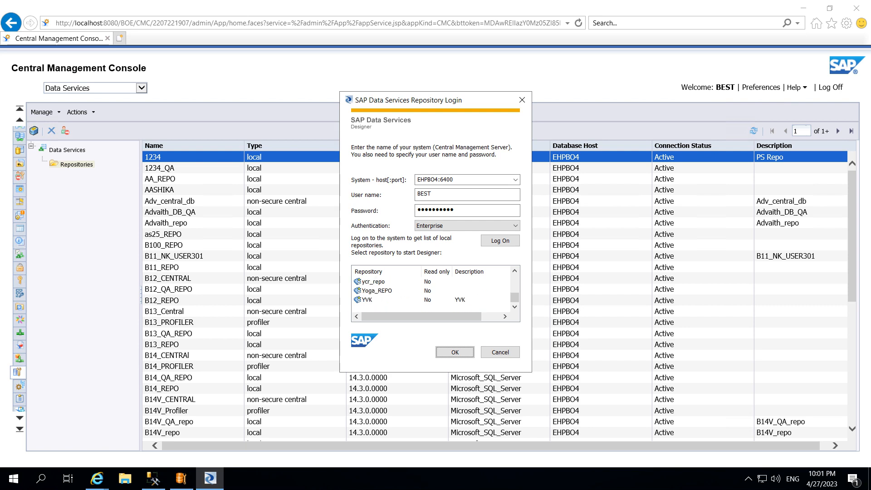
pyautogui.click(514, 271)
pyautogui.click(515, 271)
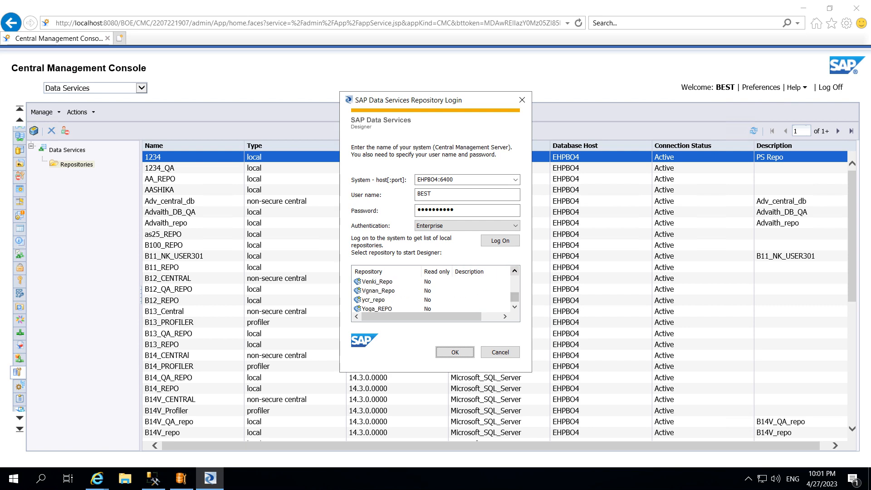
pyautogui.doubleClick(378, 291)
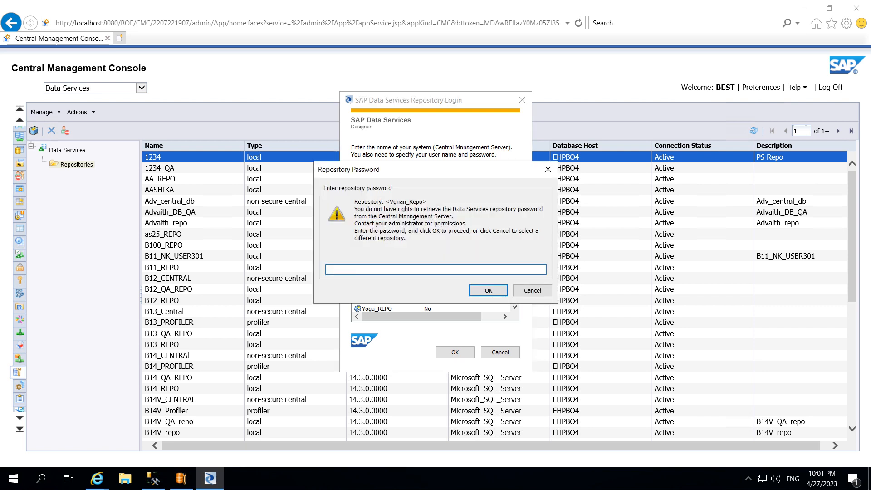
pyautogui.write('•••••••••')
pyautogui.press('Return')
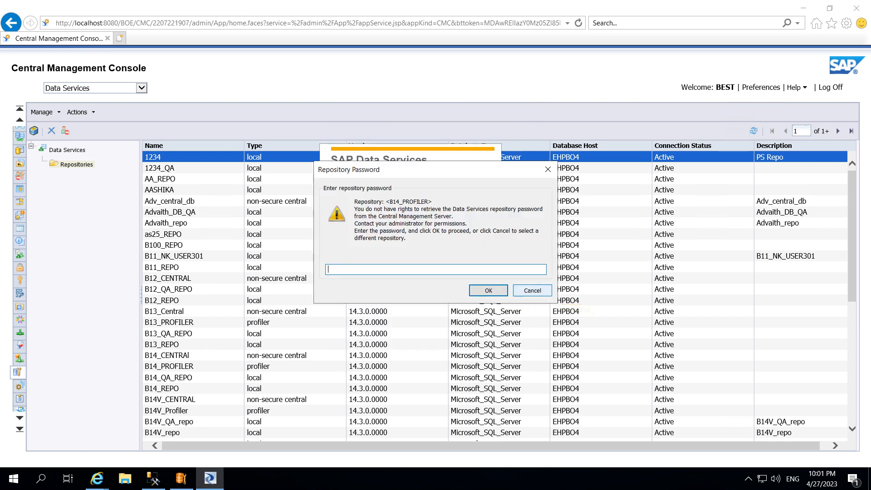
pyautogui.click(532, 291)
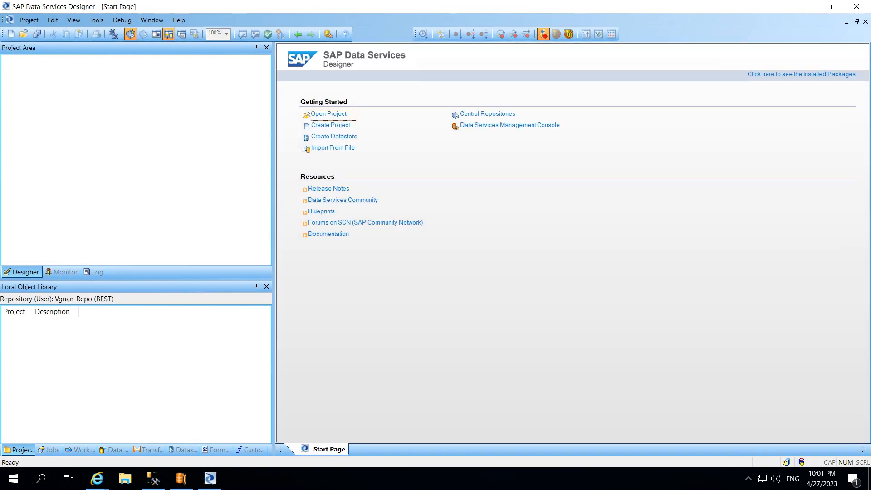
# Browse the Jobs and Work Flows tabs of the Local Object Library
pyautogui.click(49, 450)
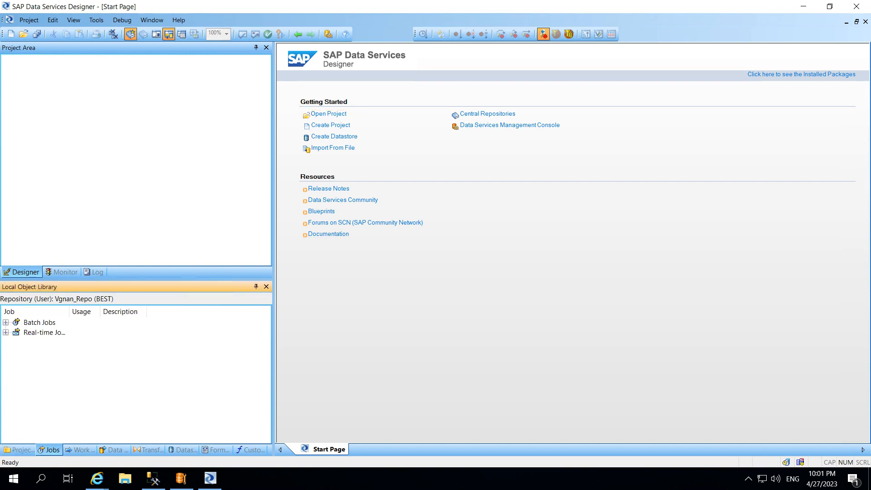
pyautogui.click(80, 450)
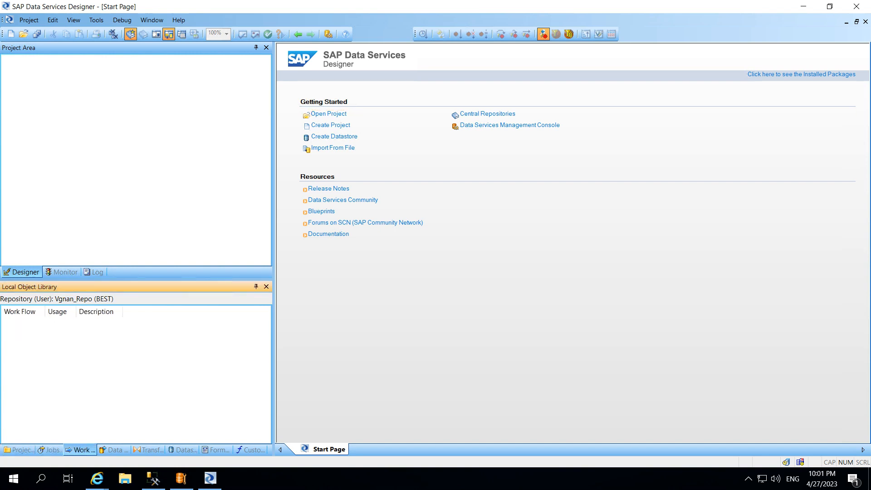